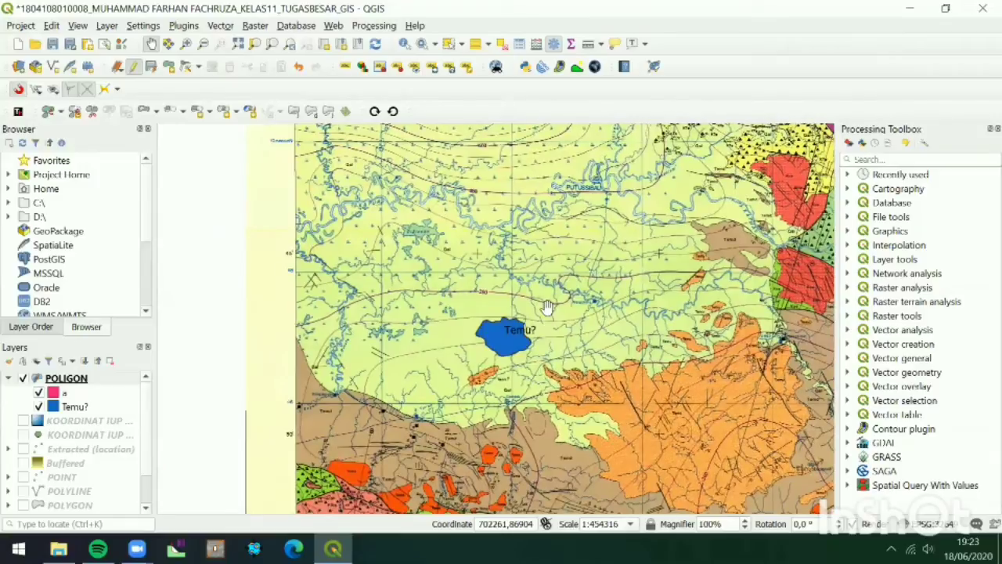
- Save the edits to the POLIGON layer and stop editing it
drag(436, 292, 508, 313)
scroll(478, 311, up, 2)
scroll(479, 310, down, 1)
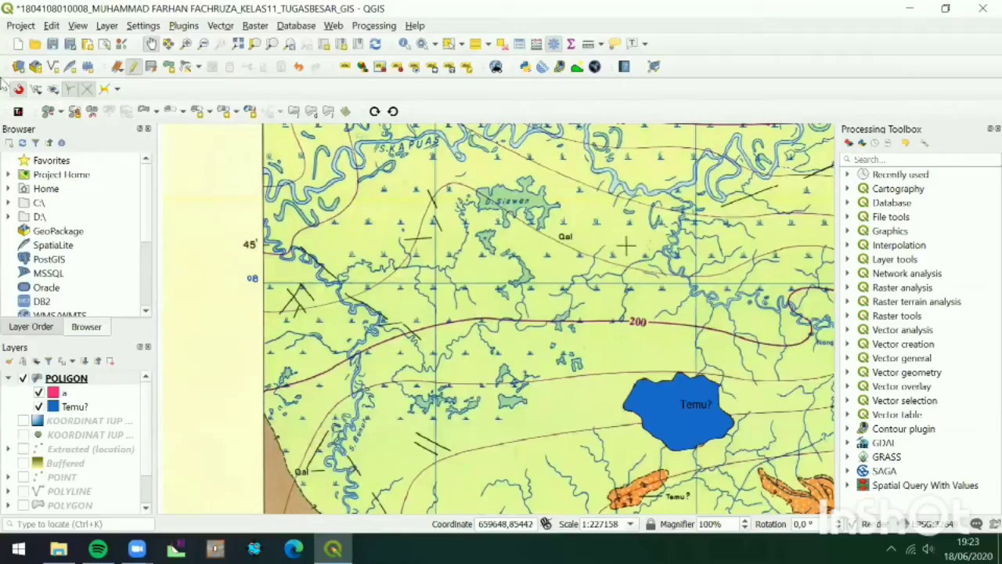
click(148, 70)
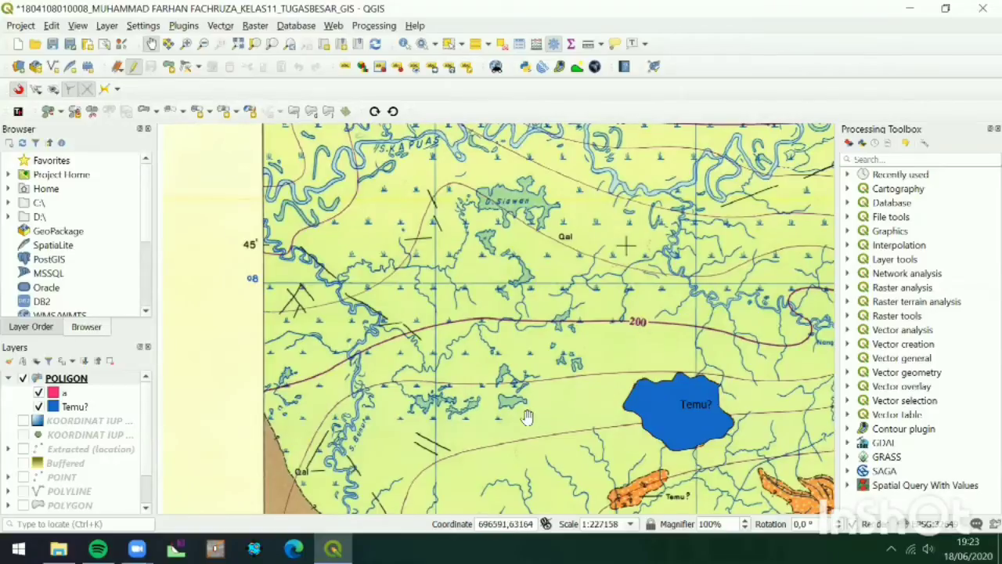
click(133, 70)
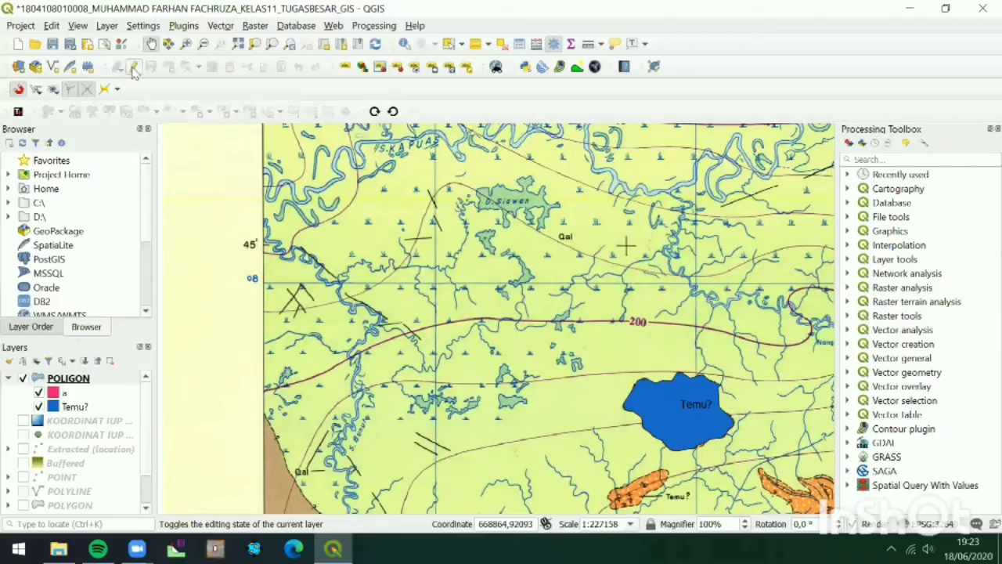
- Set up a new Line shapefile saved as line in D:\GIS, using the project CRS EPSG:32649 - WGS 84 / UTM zone 49N
click(107, 25)
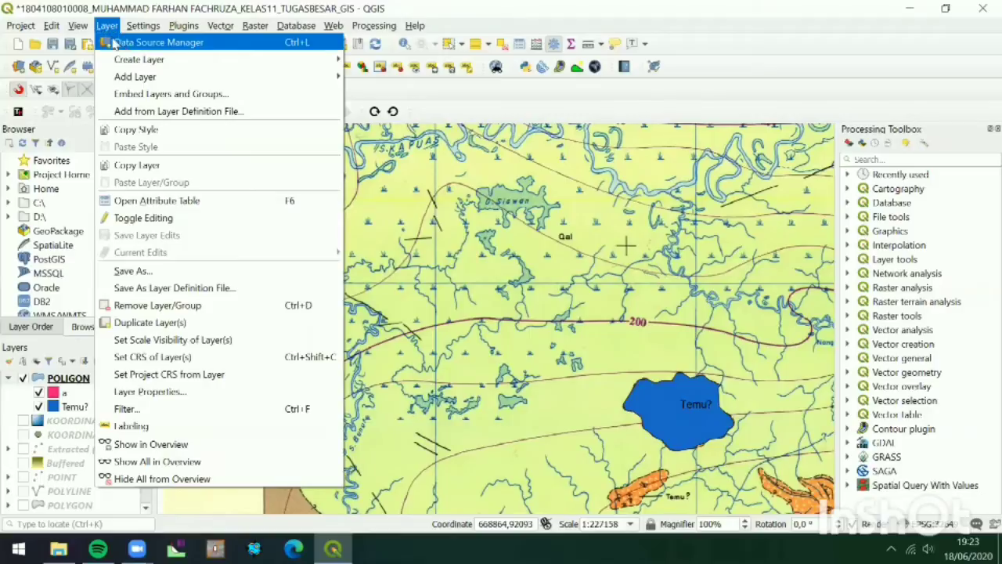
mouse_move(296, 61)
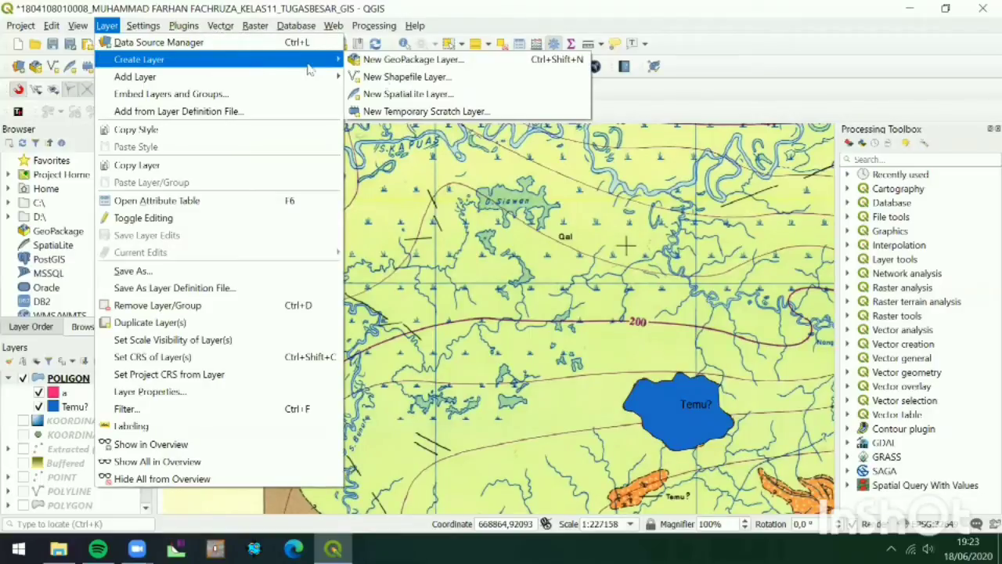
click(407, 77)
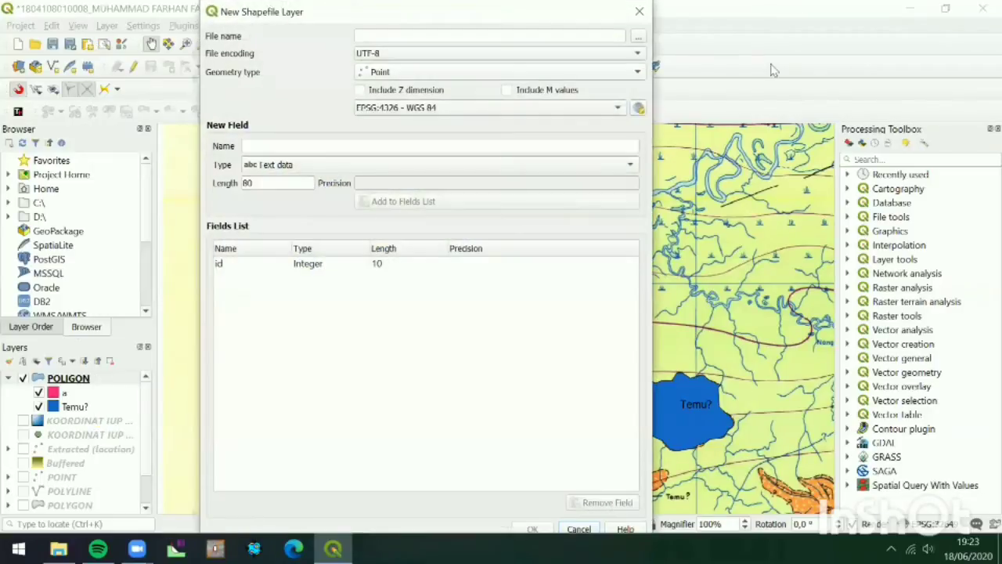
click(639, 37)
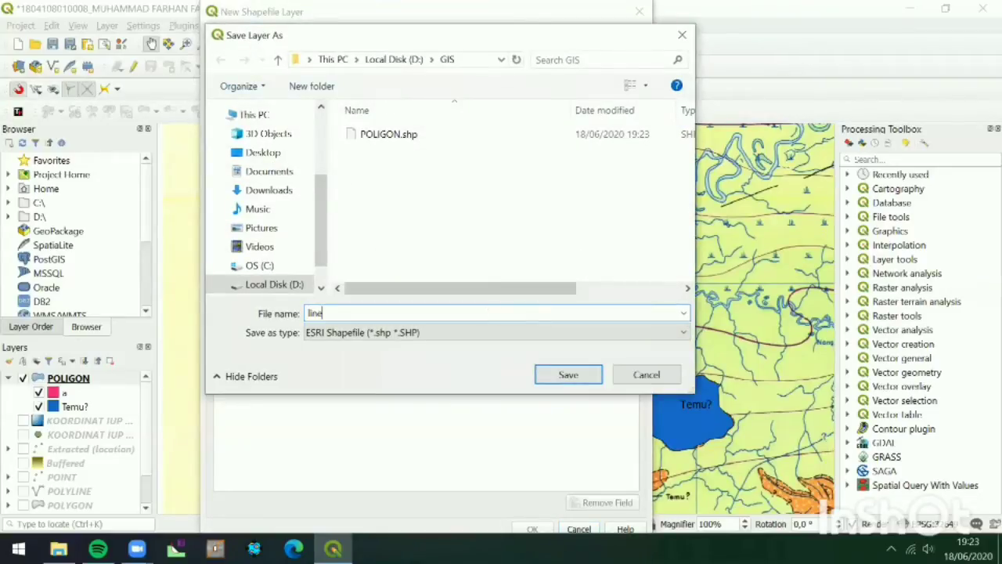
text(line)
click(546, 372)
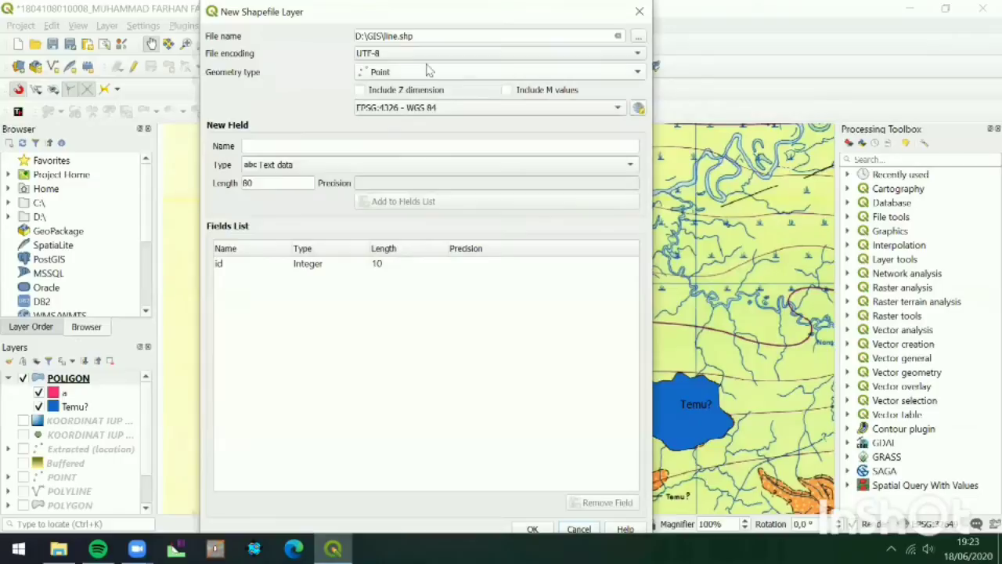
click(426, 75)
click(419, 99)
click(419, 110)
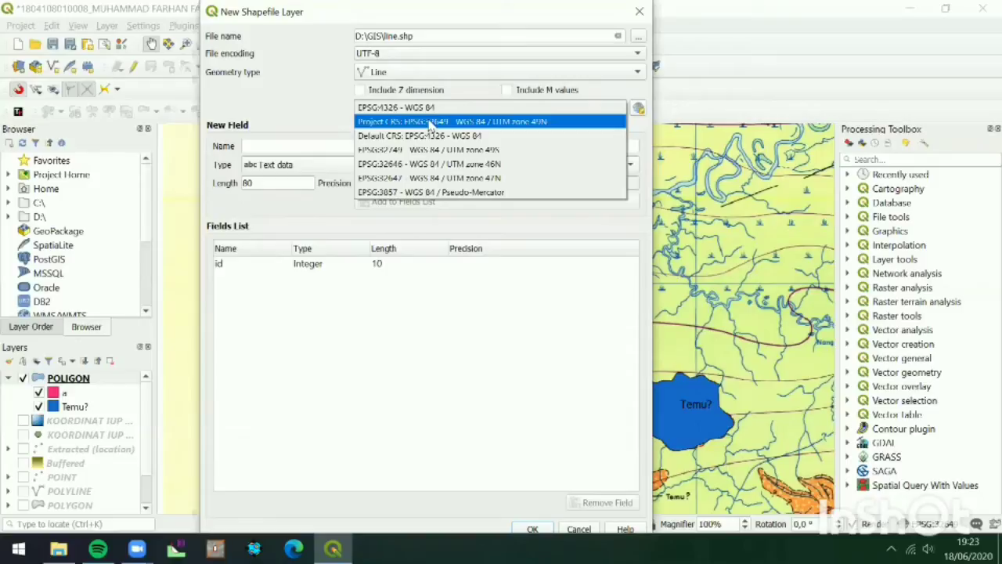
click(429, 122)
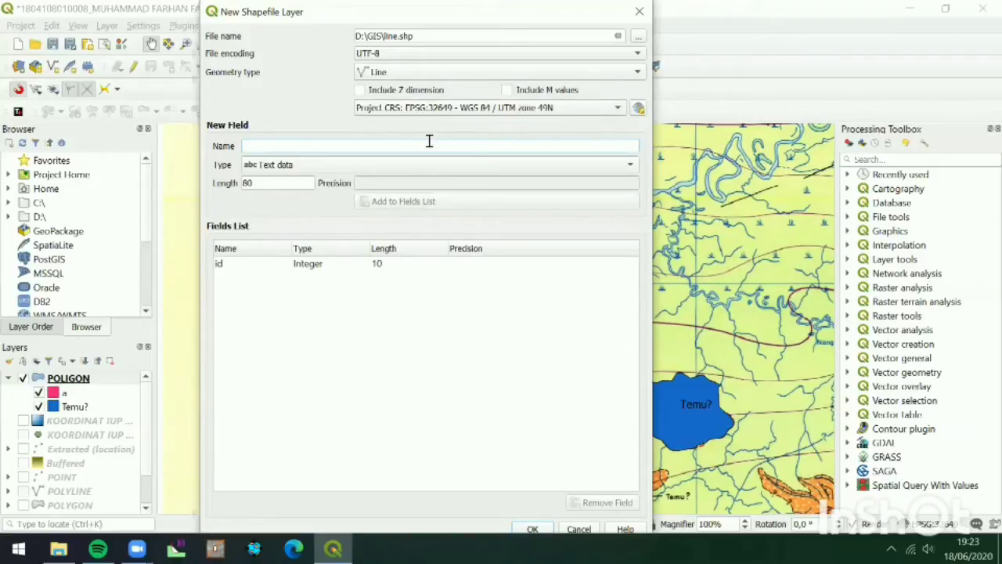
- Add a text field garis and a decimal field panjang with precision 3, and create the shapefile layer
text(garis)
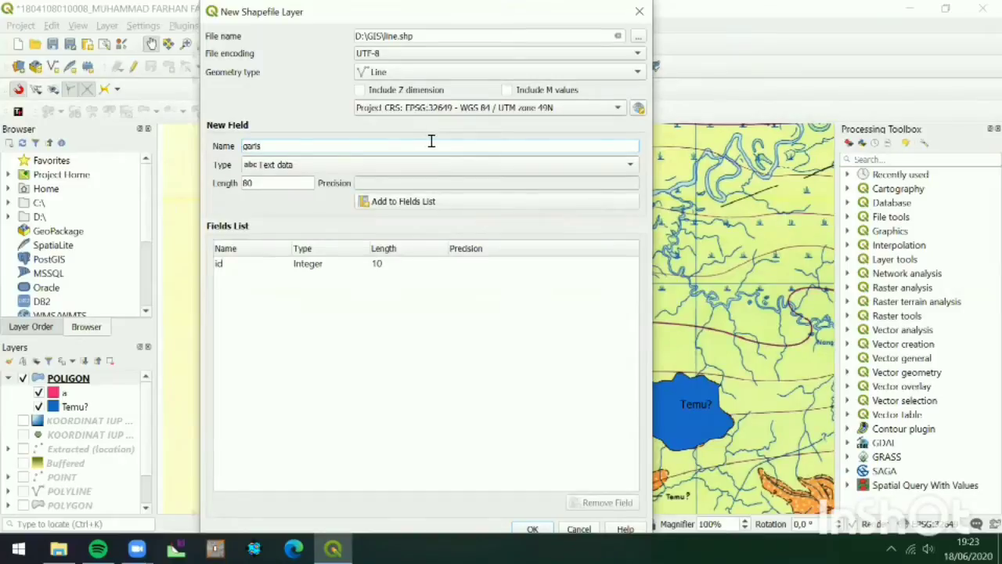
click(423, 202)
click(277, 142)
text(panjang)
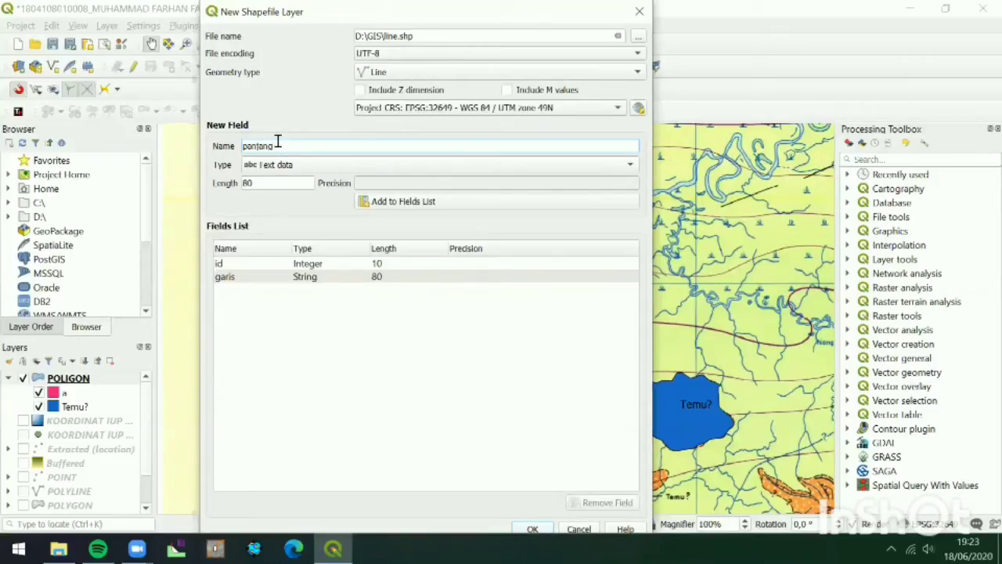
click(347, 167)
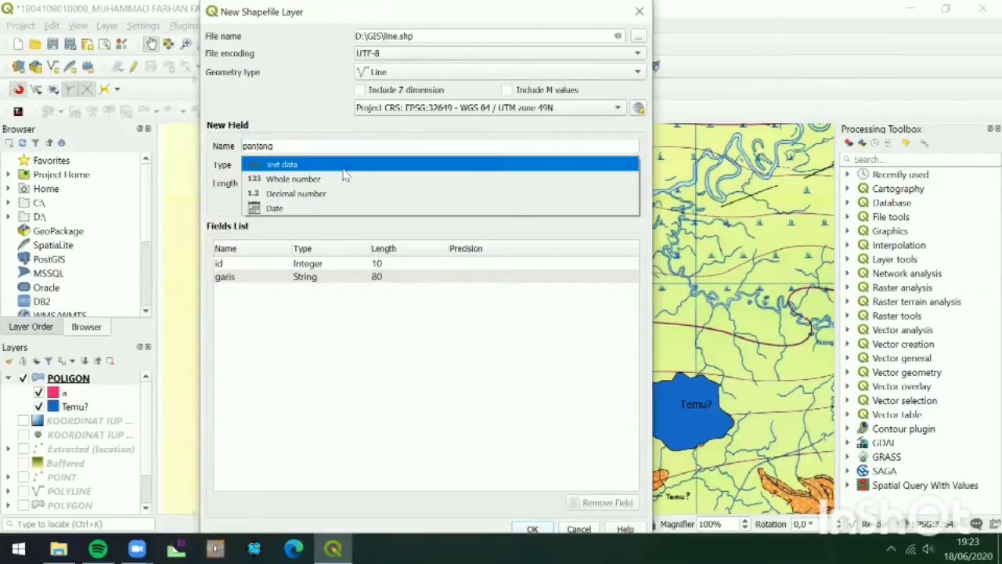
click(353, 188)
click(356, 184)
text(3)
click(458, 201)
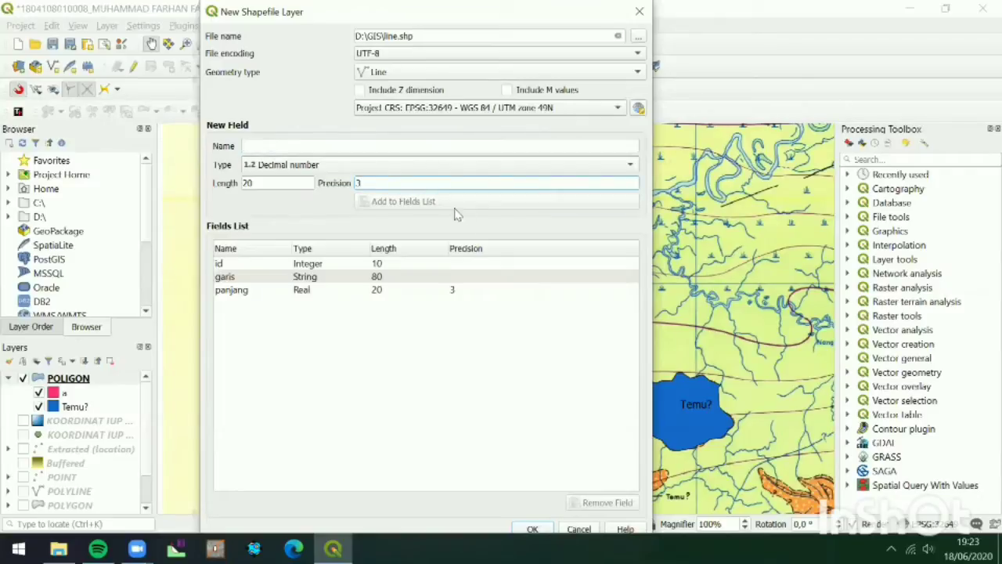
click(532, 529)
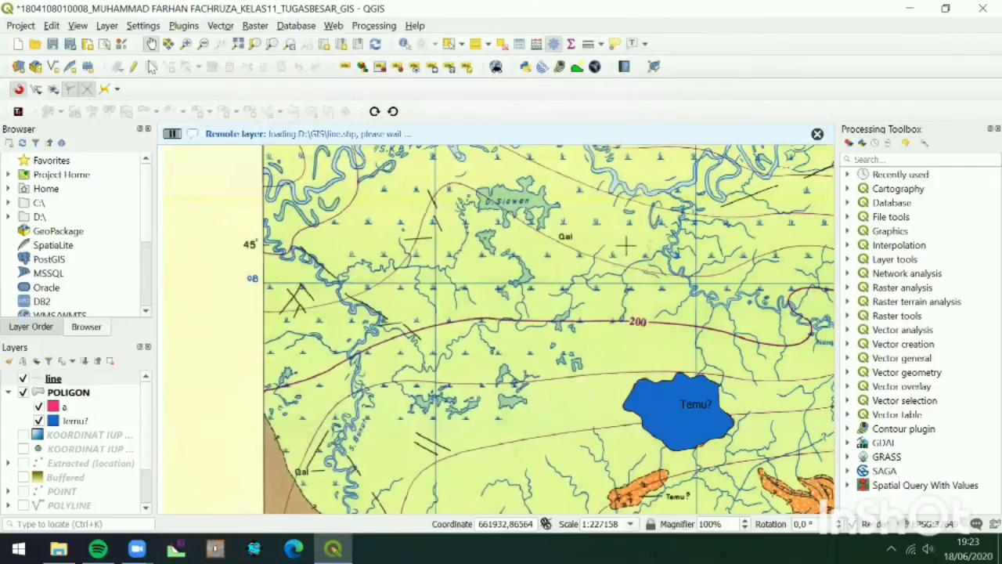
- Start editing the line layer and trace the black diagonal running down to the right below the 08 grid line, with id 1 and a garis entry
click(133, 67)
scroll(245, 301, up, 2)
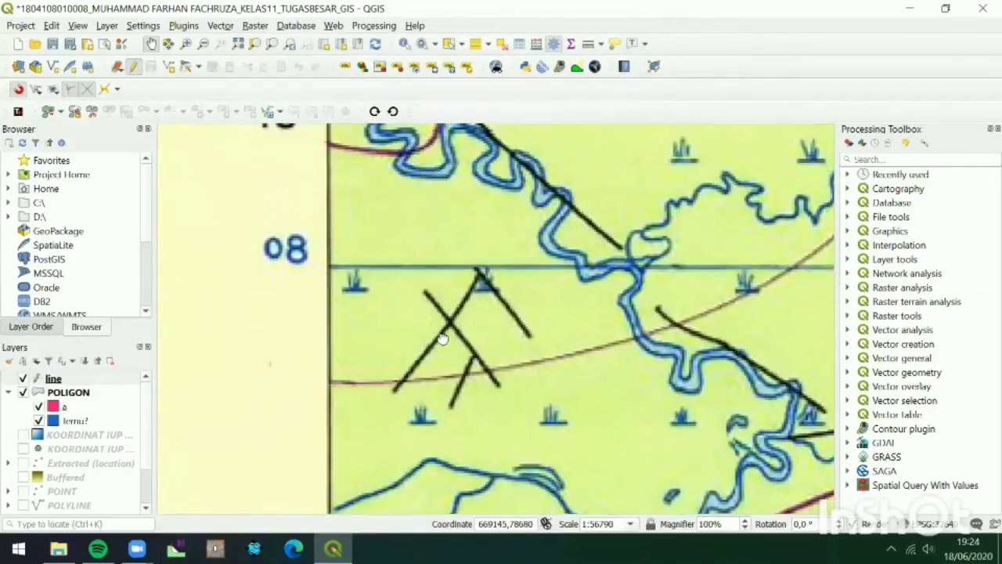
scroll(434, 317, up, 1)
click(169, 67)
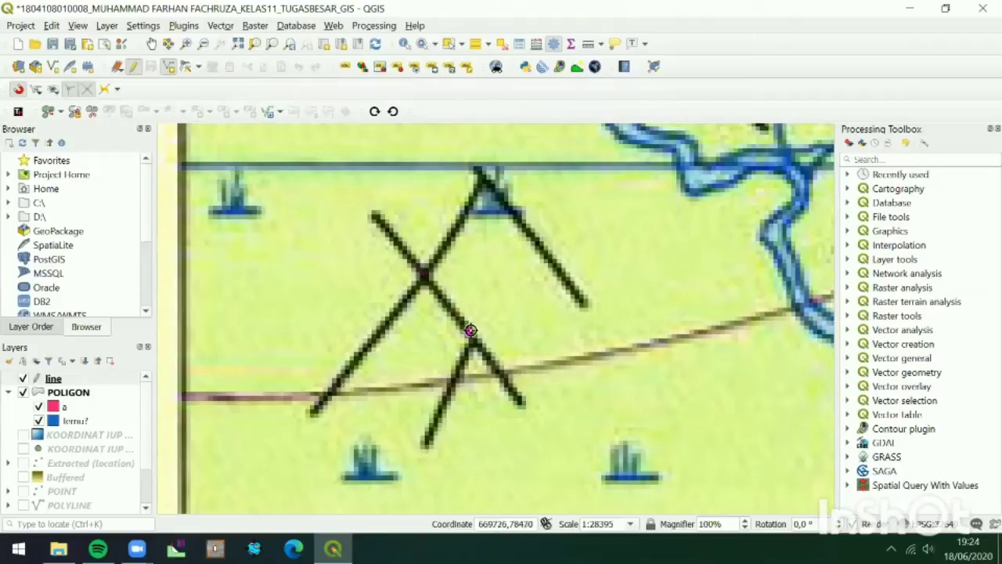
right_click(521, 402)
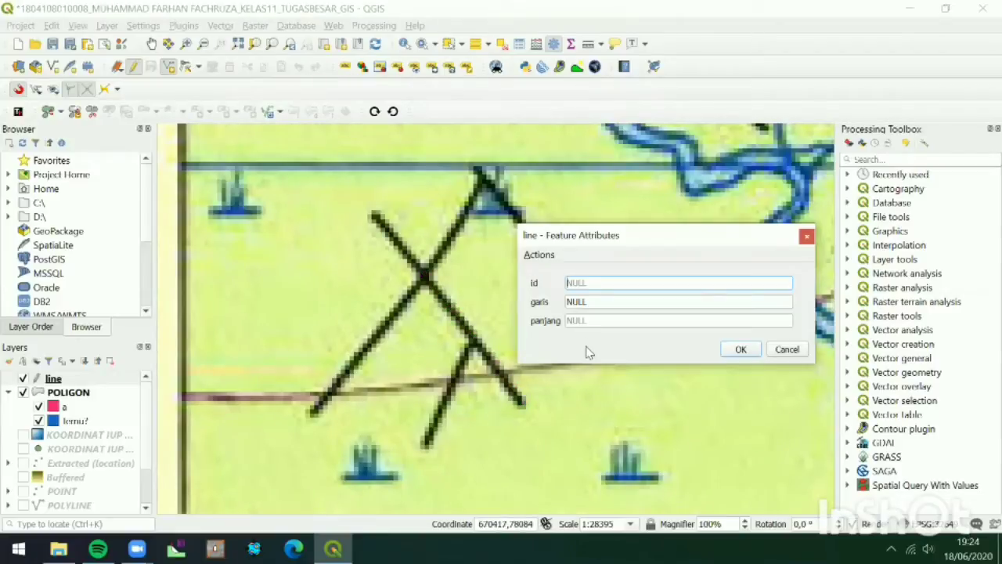
text(1)
key(Tab)
text(se)
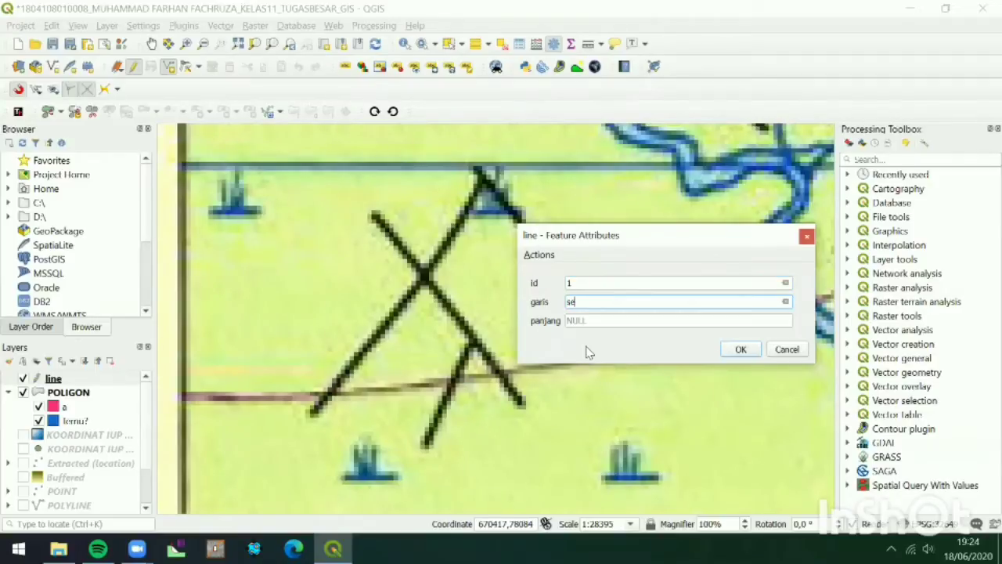
click(739, 349)
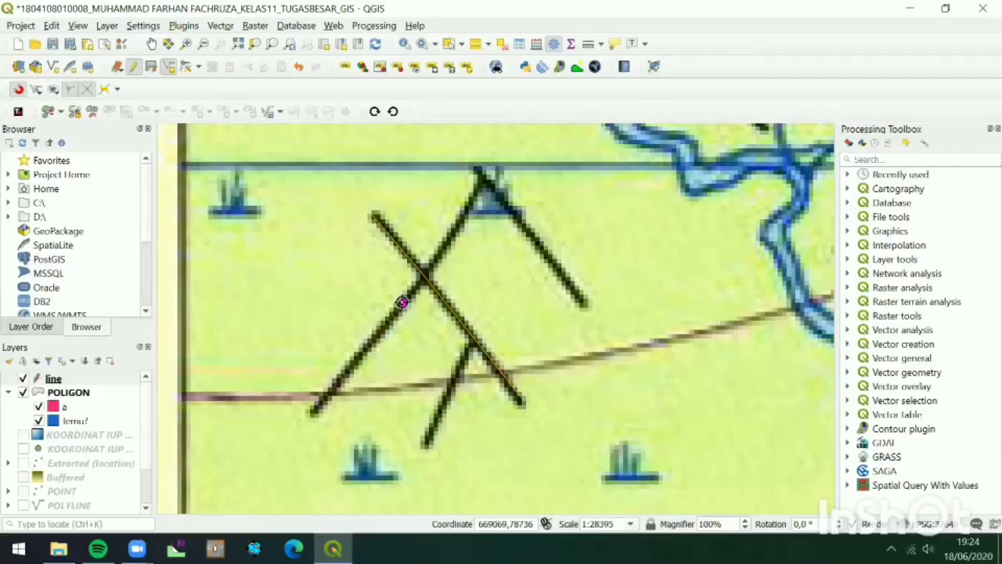
- Trace the black diagonal that rises to the right and crosses the first traced line, with id 1 and a garis entry
scroll(400, 303, up, 4)
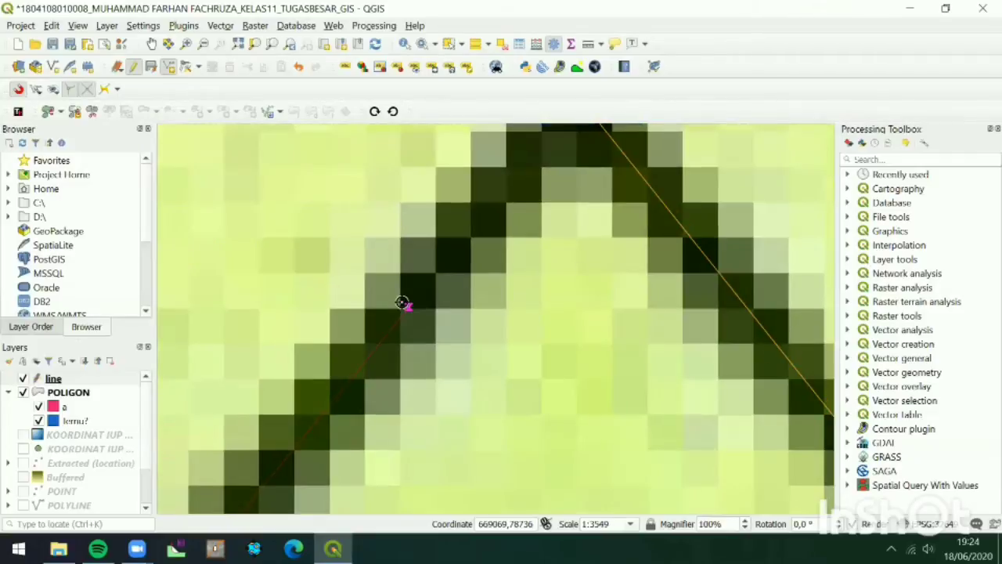
scroll(410, 295, down, 2)
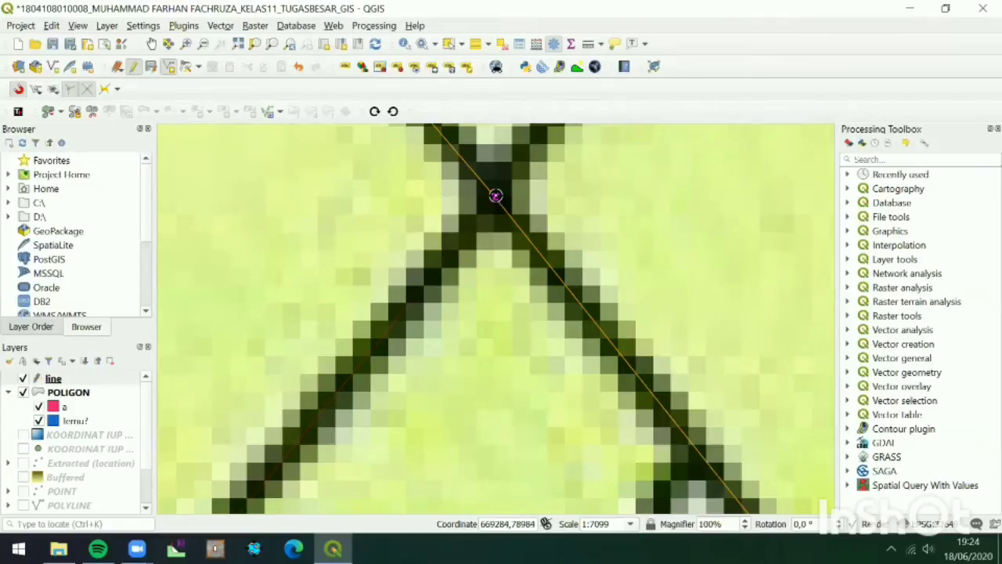
scroll(496, 195, down, 3)
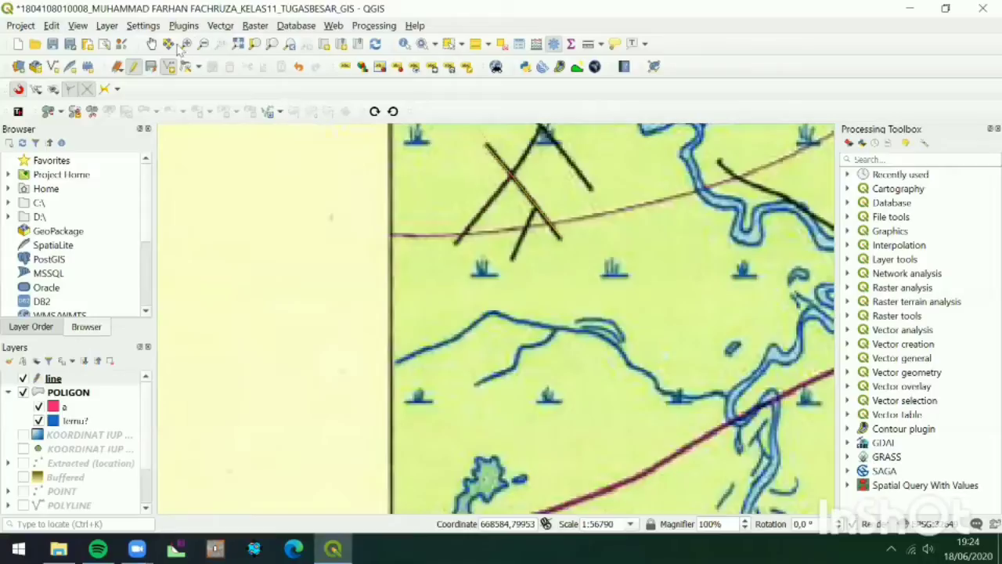
click(151, 43)
drag(571, 176, 552, 262)
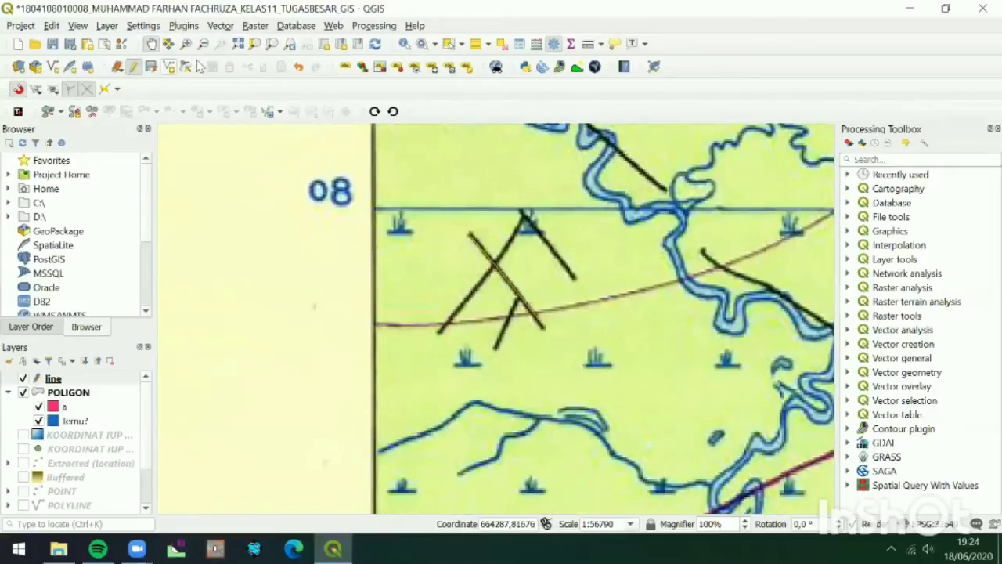
click(168, 66)
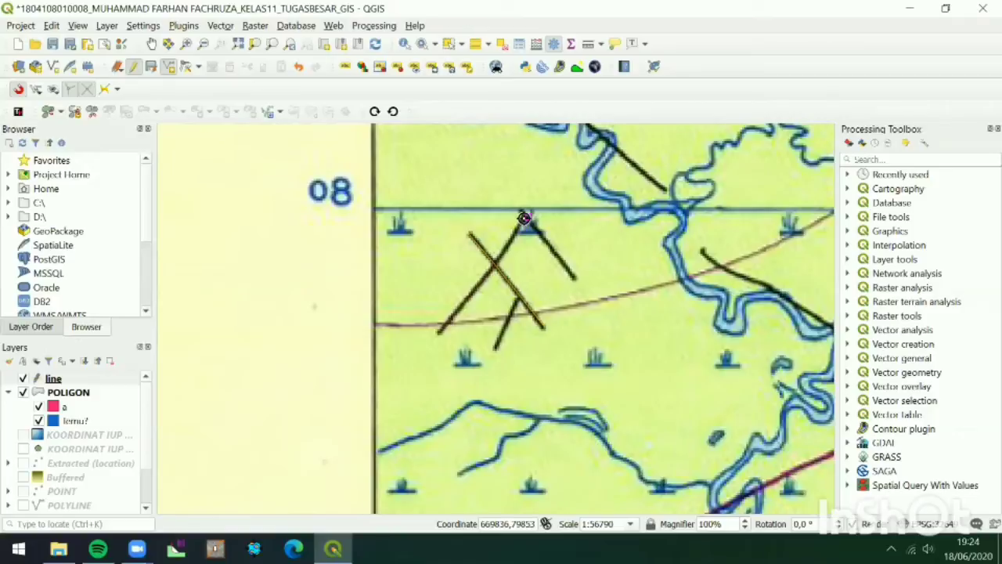
right_click(523, 257)
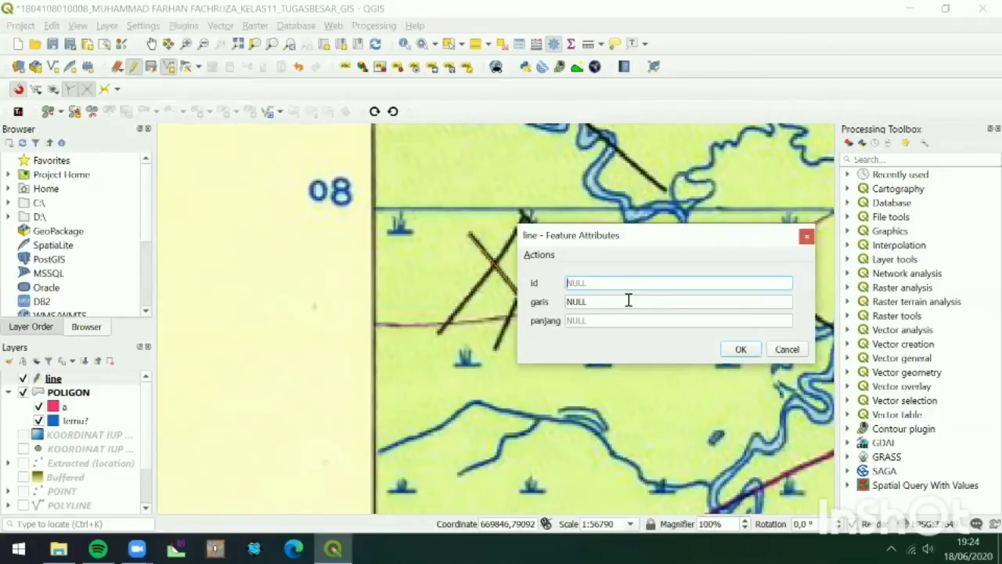
text(1)
key(Tab)
text(s)
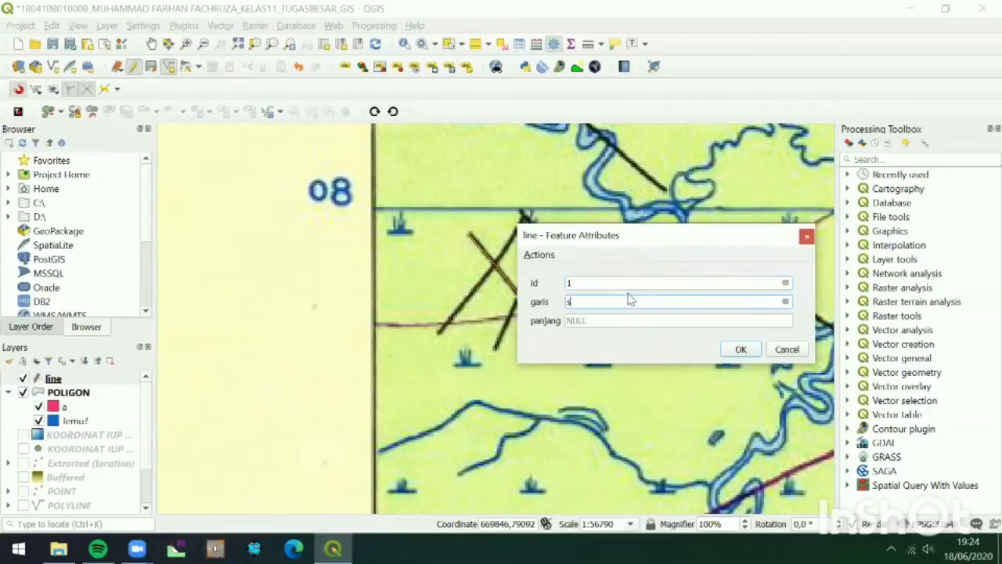
key(Return)
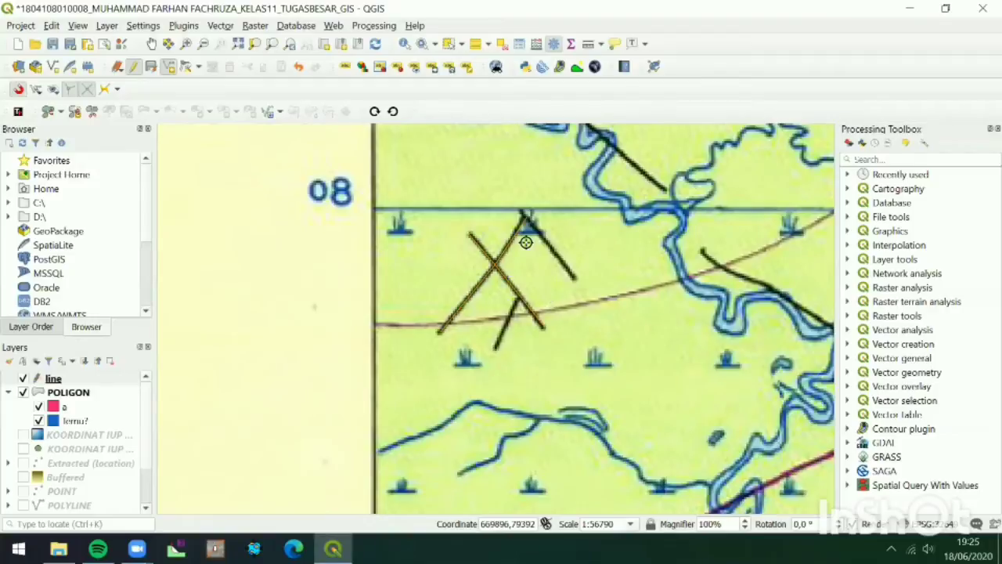
- Trace the short black line from its lower end, snapping it onto the first diagonal, with id 1 and garis set to garis
scroll(528, 255, up, 1)
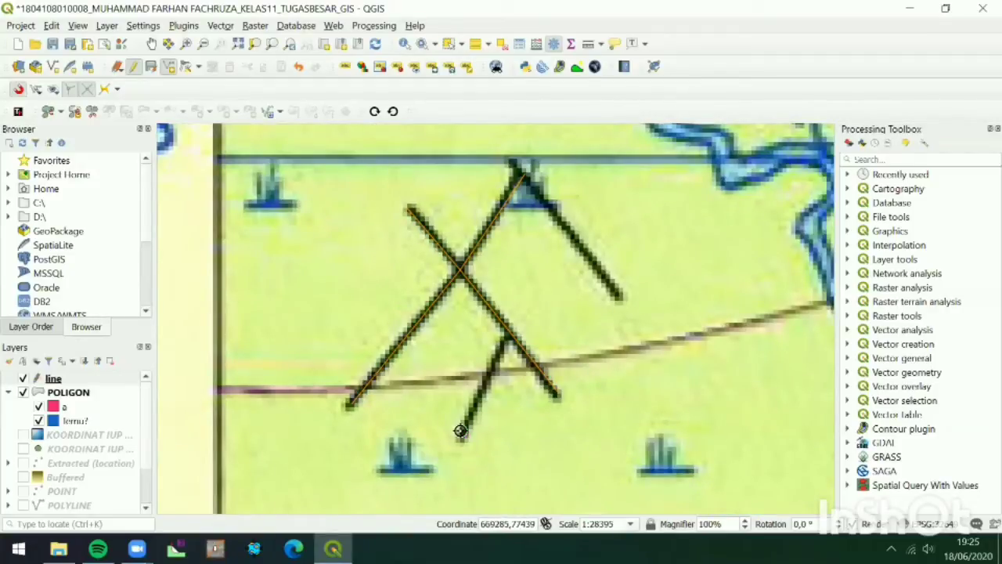
scroll(492, 375, up, 2)
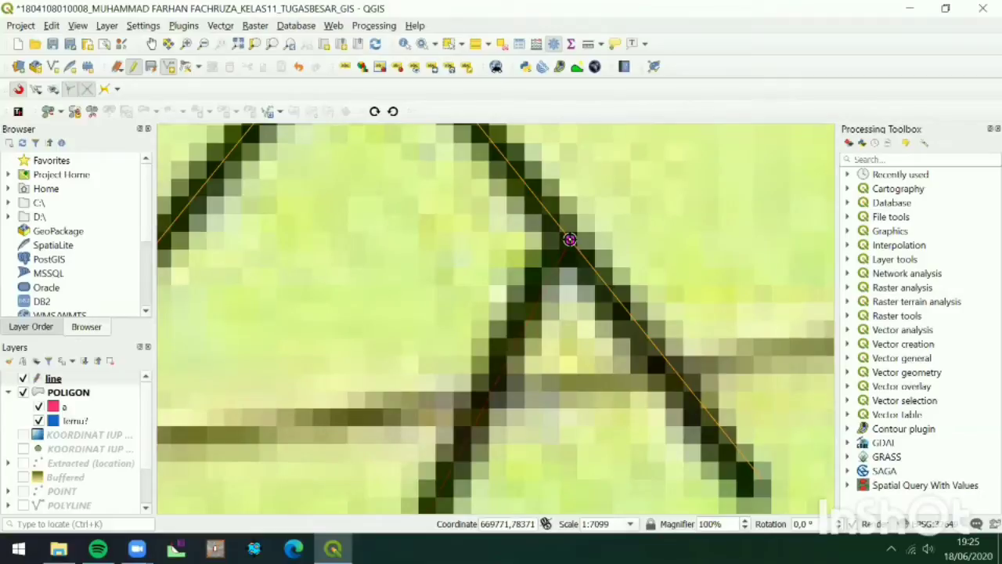
right_click(570, 239)
text(1)
key(Tab)
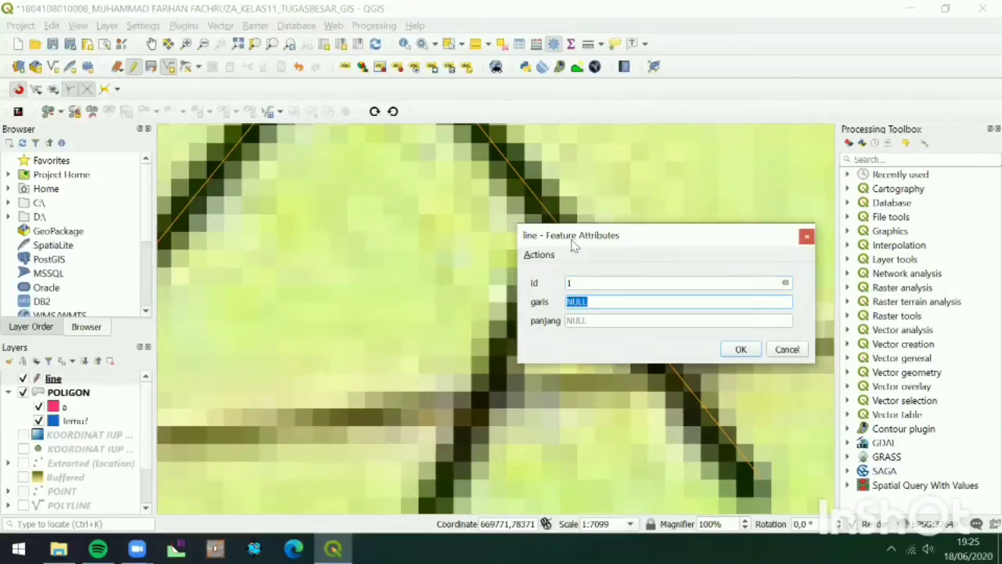
text(garis)
key(Return)
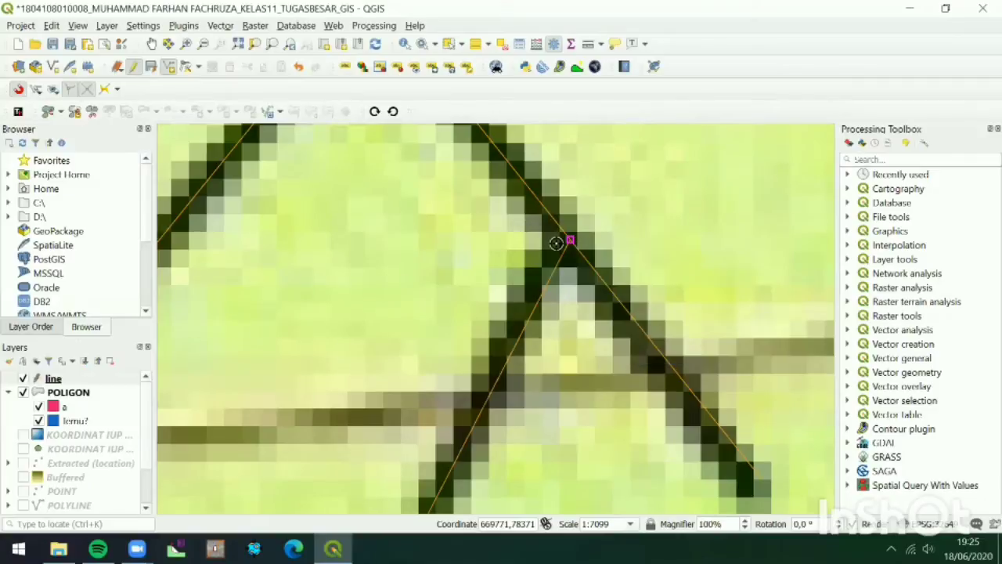
- Stop editing the line layer, keeping its changes, and inspect the junction where the short line meets the first diagonal
scroll(564, 241, down, 2)
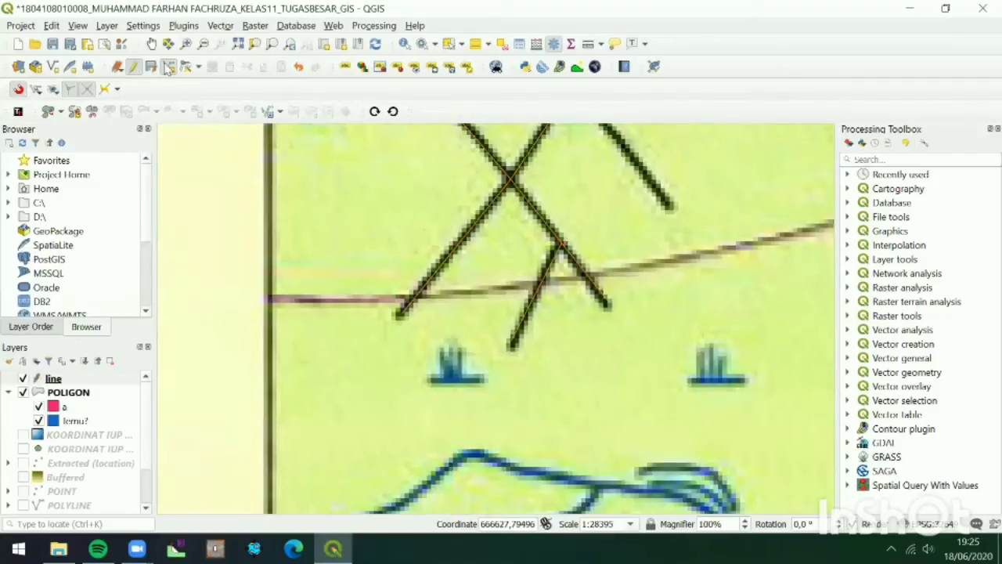
click(133, 66)
drag(633, 219, 639, 317)
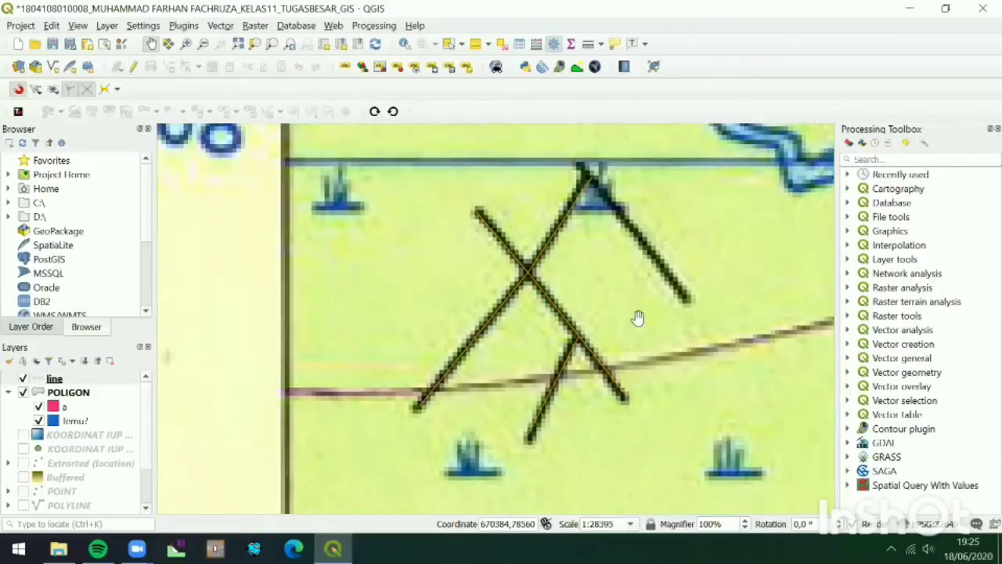
scroll(583, 336, up, 3)
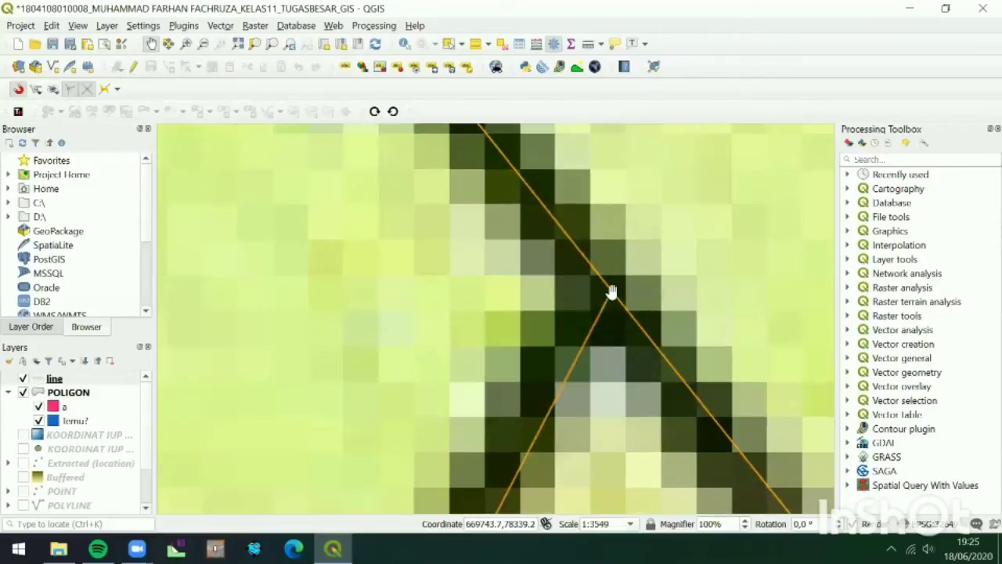
- Examine the junction where the short line meets the first diagonal up close, and return to the wider map view
scroll(600, 311, up, 5)
scroll(600, 308, up, 6)
drag(498, 223, 525, 308)
scroll(526, 310, up, 2)
scroll(506, 354, up, 2)
scroll(526, 423, down, 15)
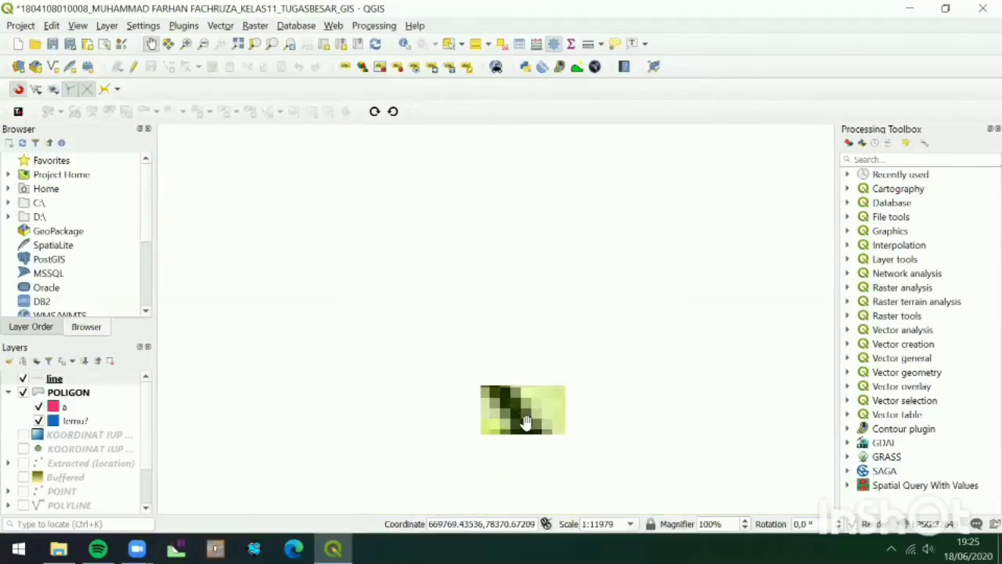
scroll(526, 423, up, 8)
scroll(504, 347, down, 1)
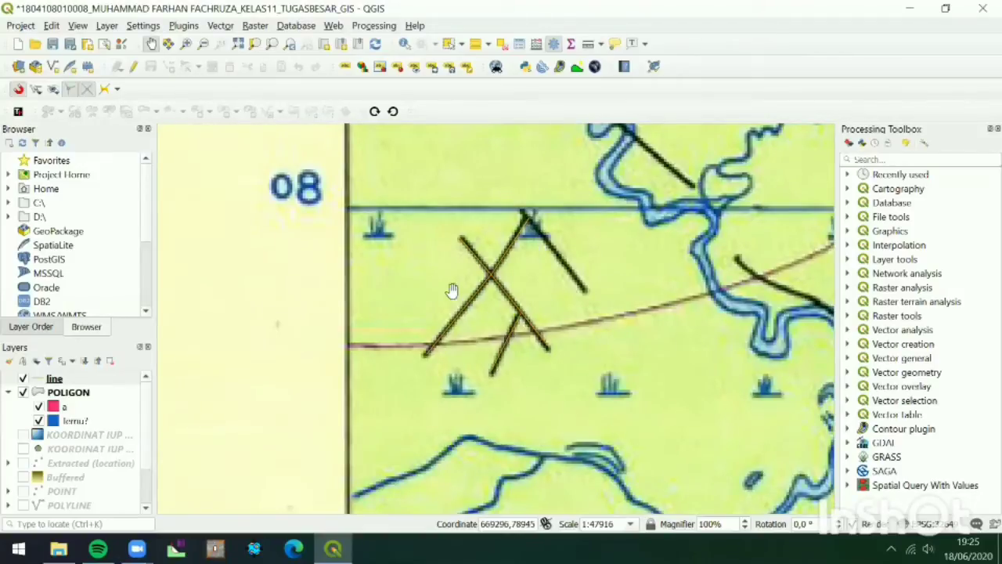
- View the line layer's symbology properties and leave them without making changes
right_click(72, 381)
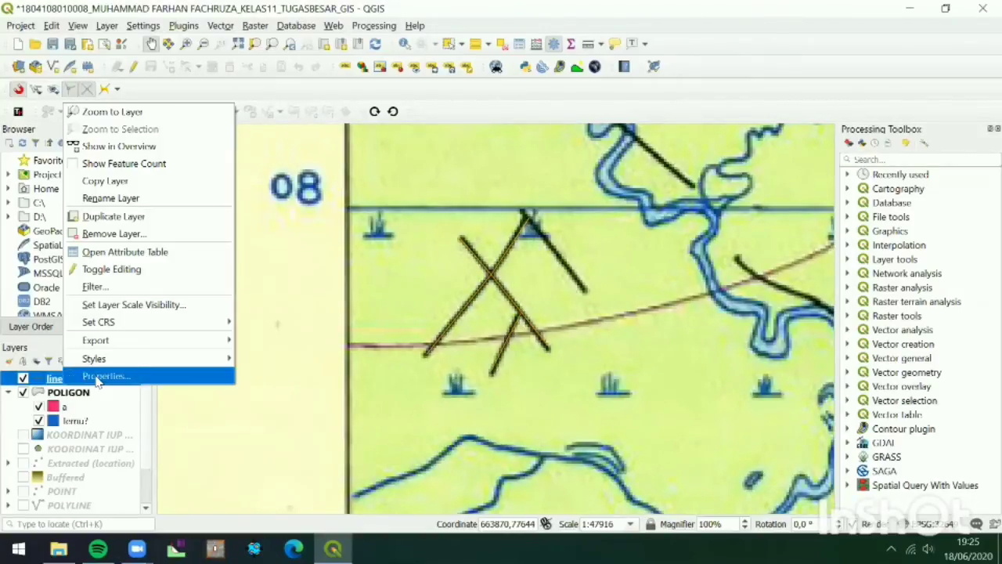
click(98, 379)
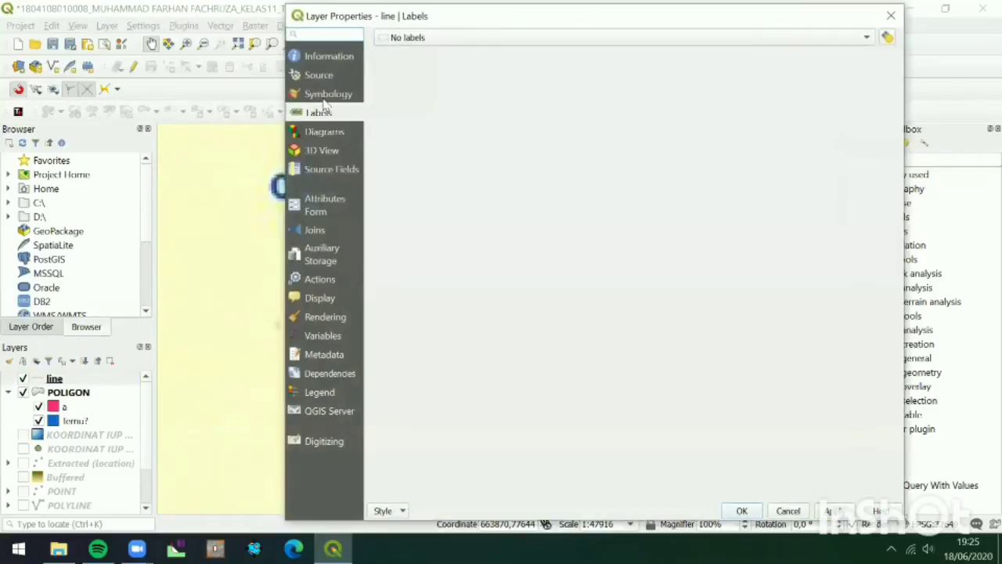
click(327, 97)
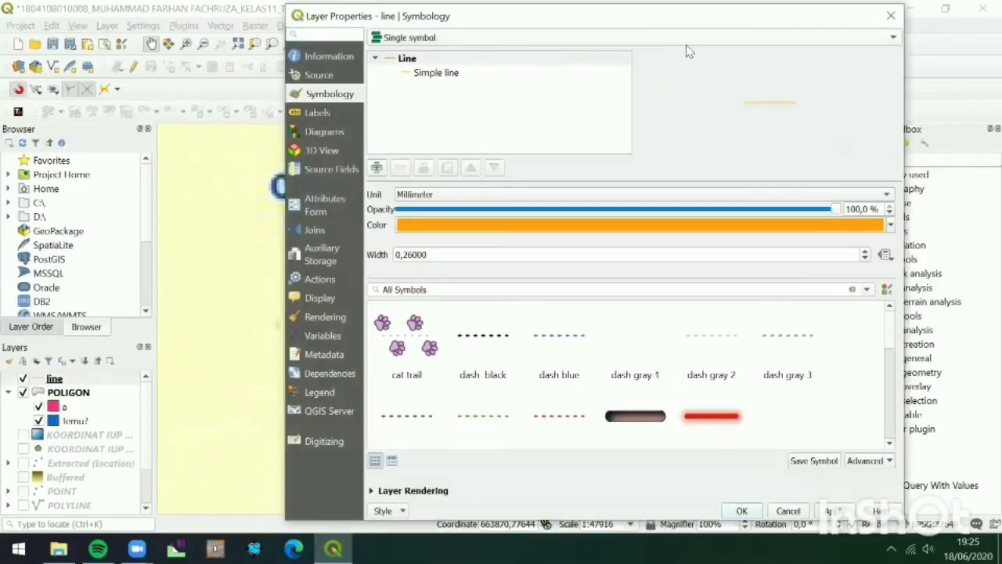
click(891, 16)
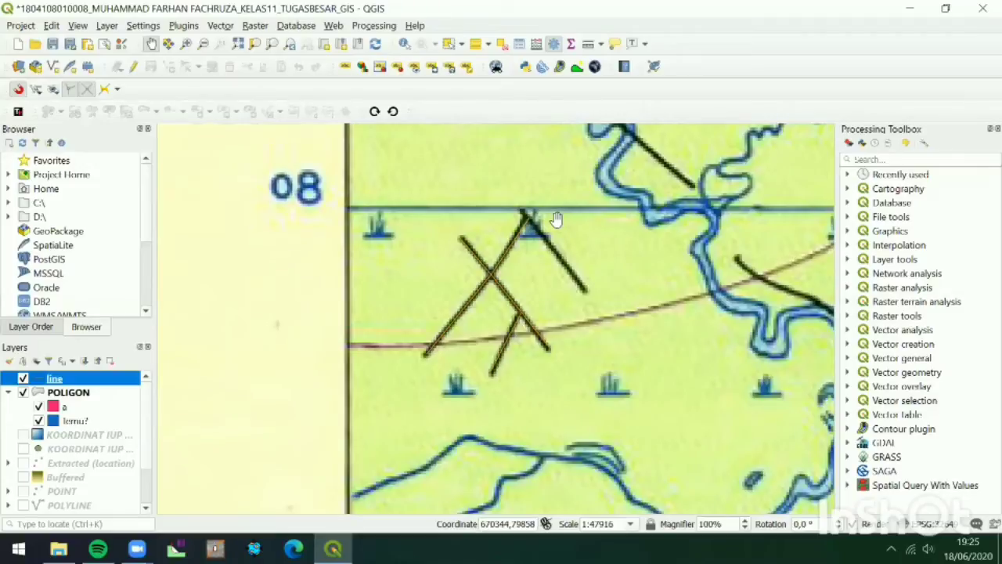
- Open the Field Calculator from the POLIGON layer's attribute table and set it to update the existing LUAS field
click(75, 394)
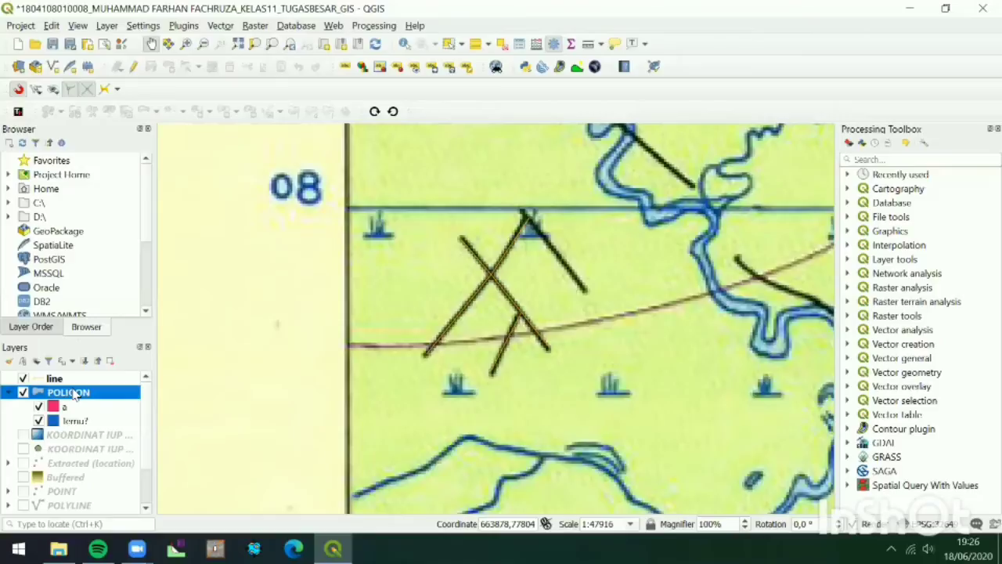
right_click(75, 395)
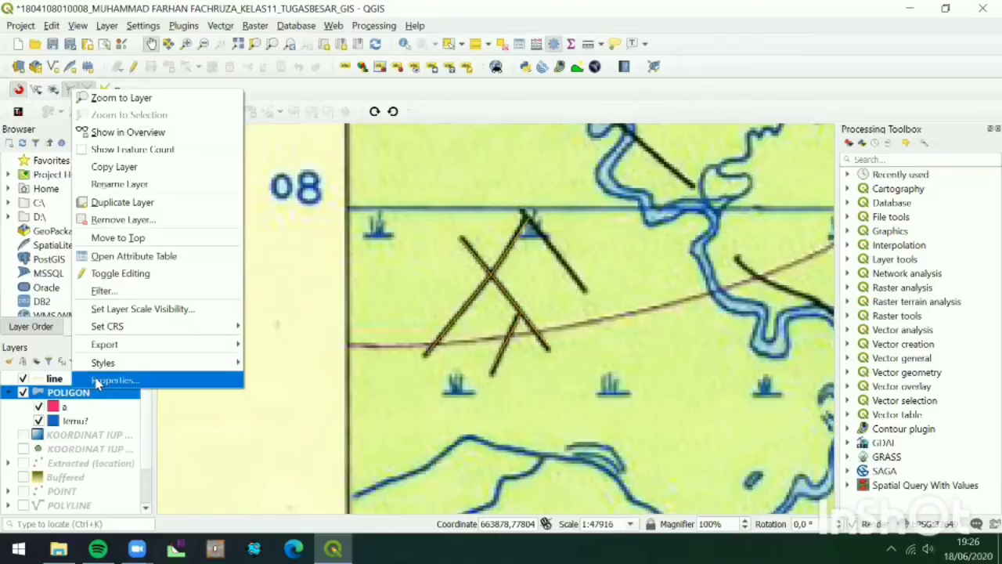
click(174, 260)
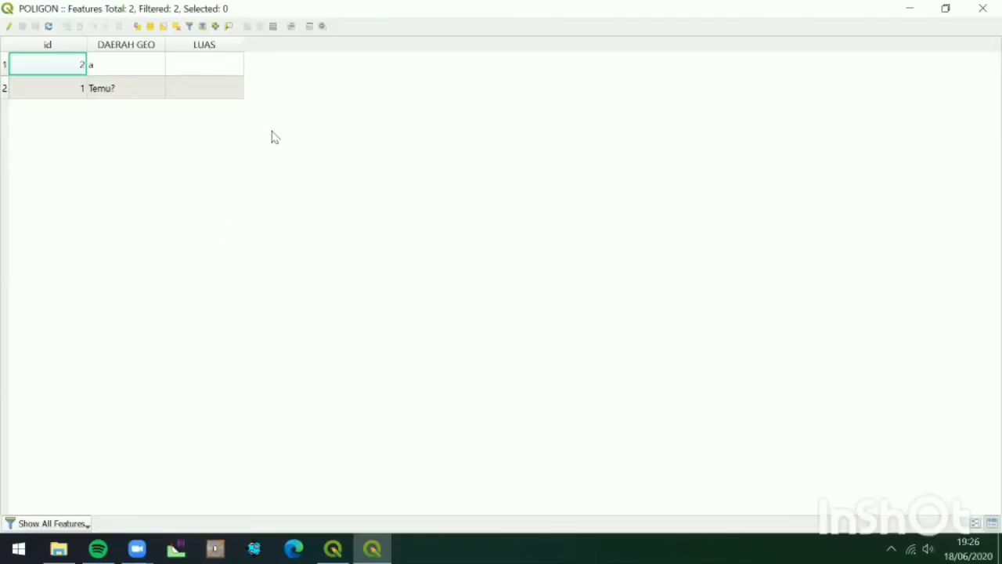
click(274, 27)
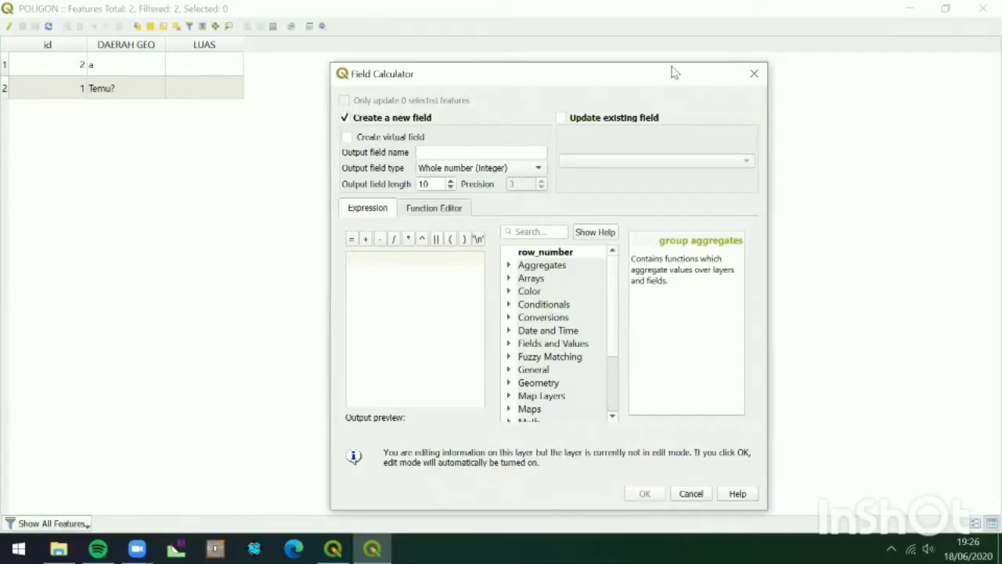
drag(672, 68, 676, 50)
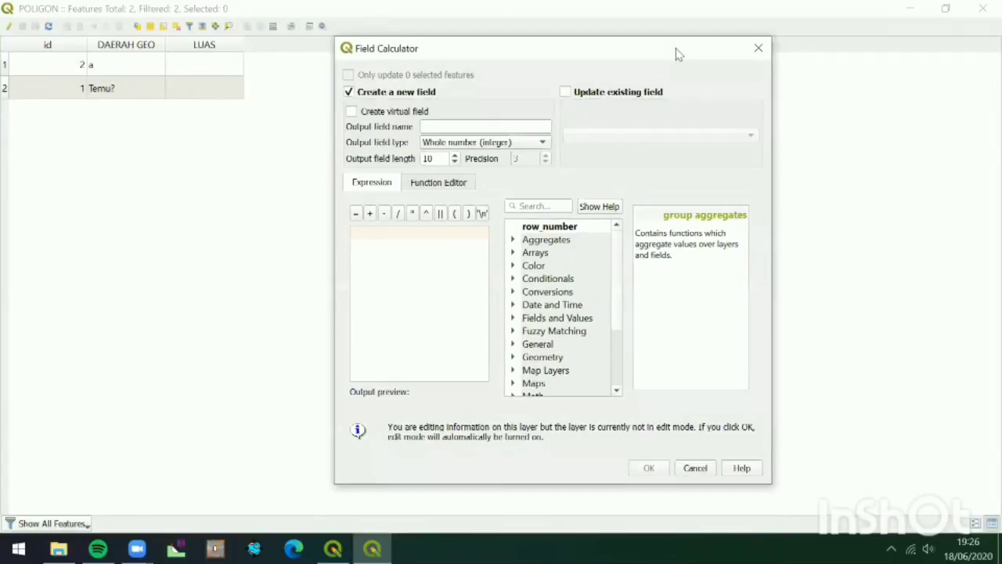
click(565, 93)
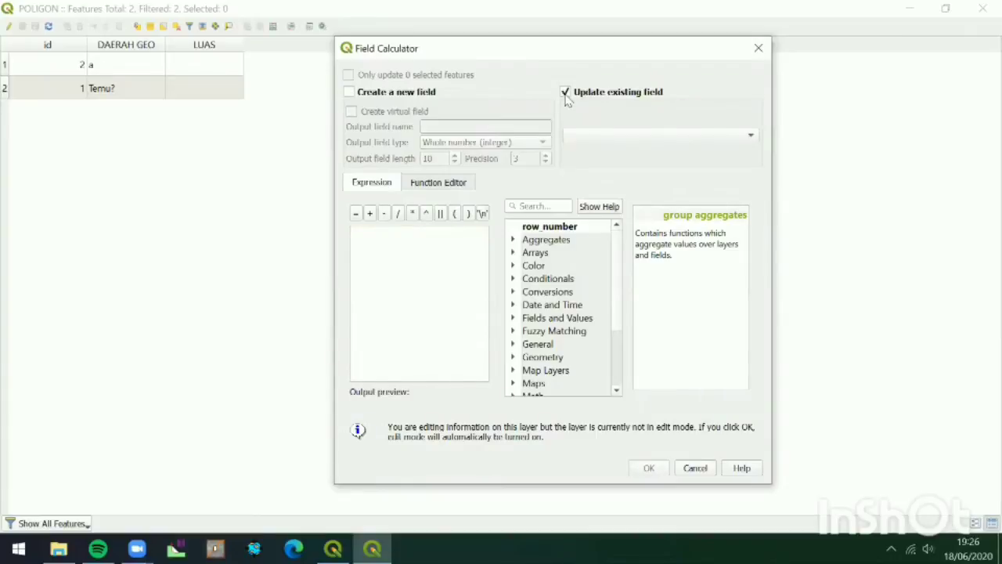
click(590, 137)
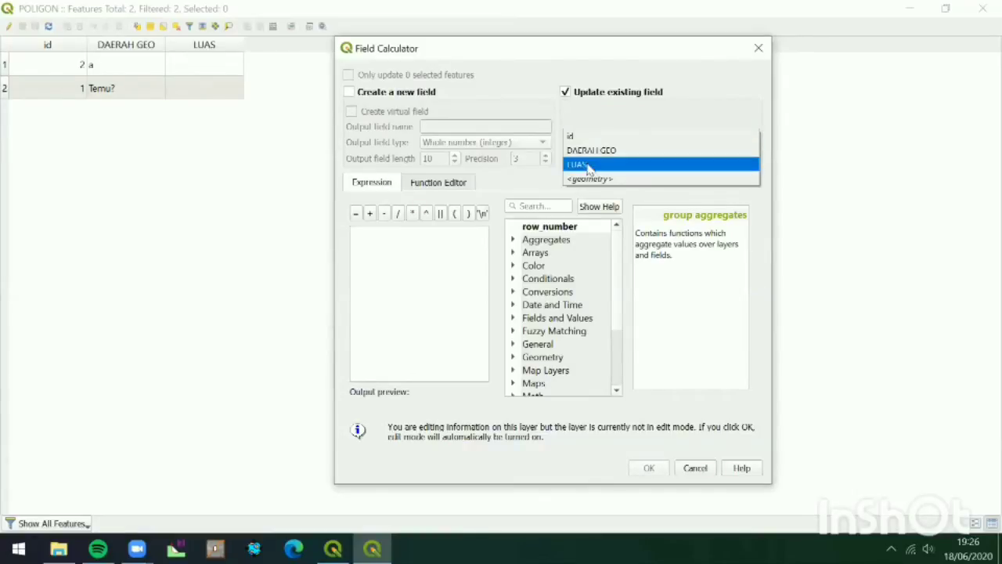
click(589, 165)
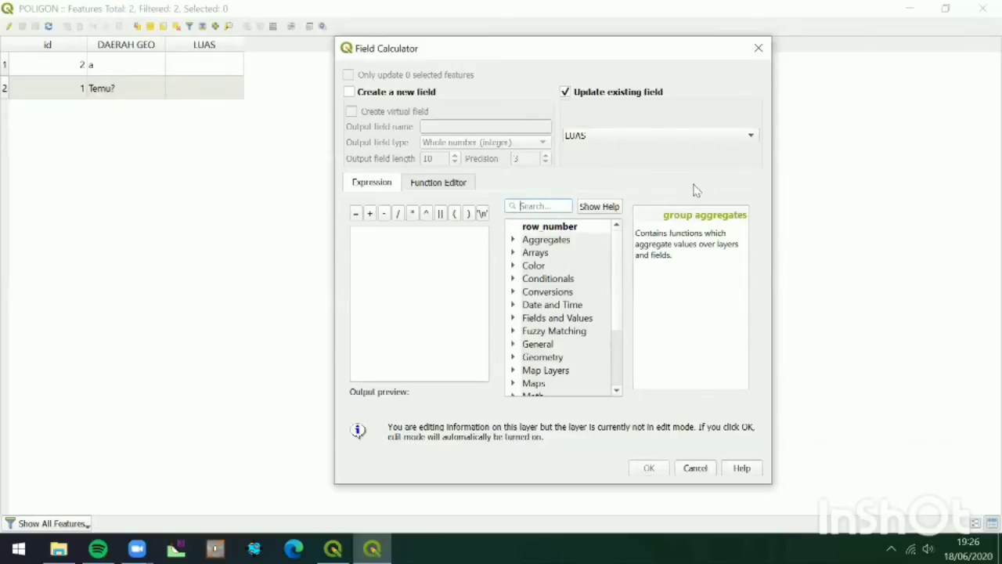
- Fill the LUAS field with the $area expression, check the Temu? polygon's value and close the attribute table
text(area)
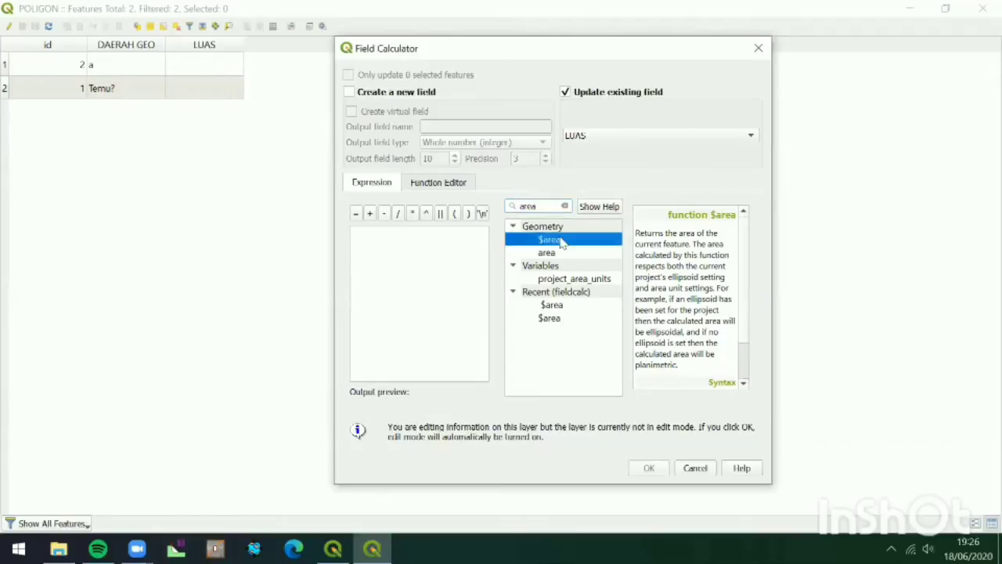
double_click(550, 240)
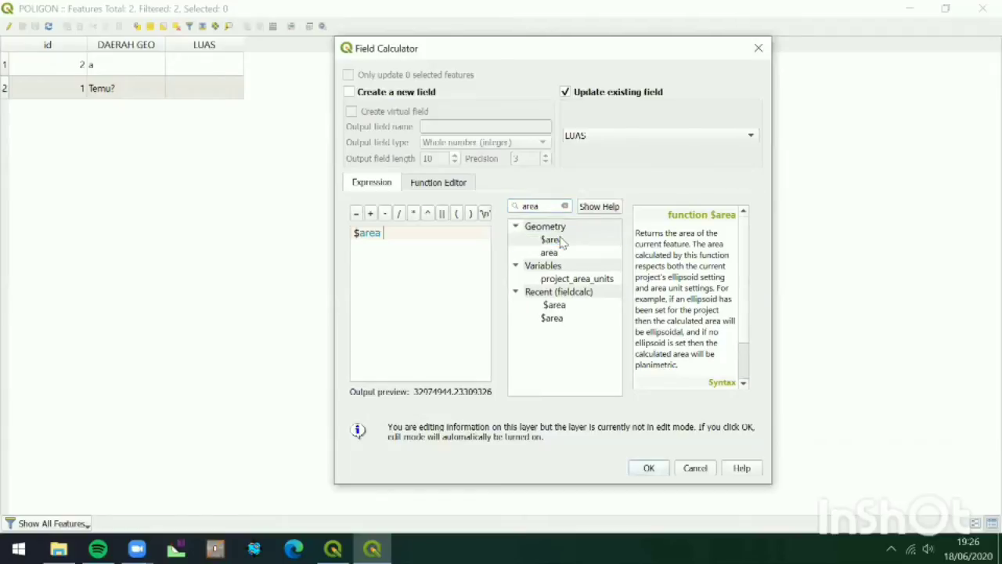
click(649, 468)
double_click(197, 84)
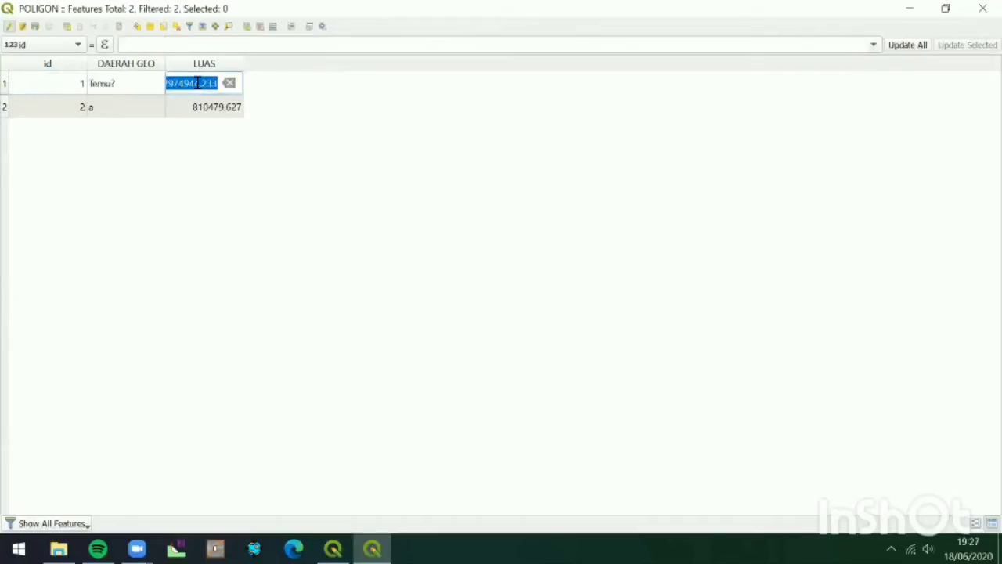
click(308, 135)
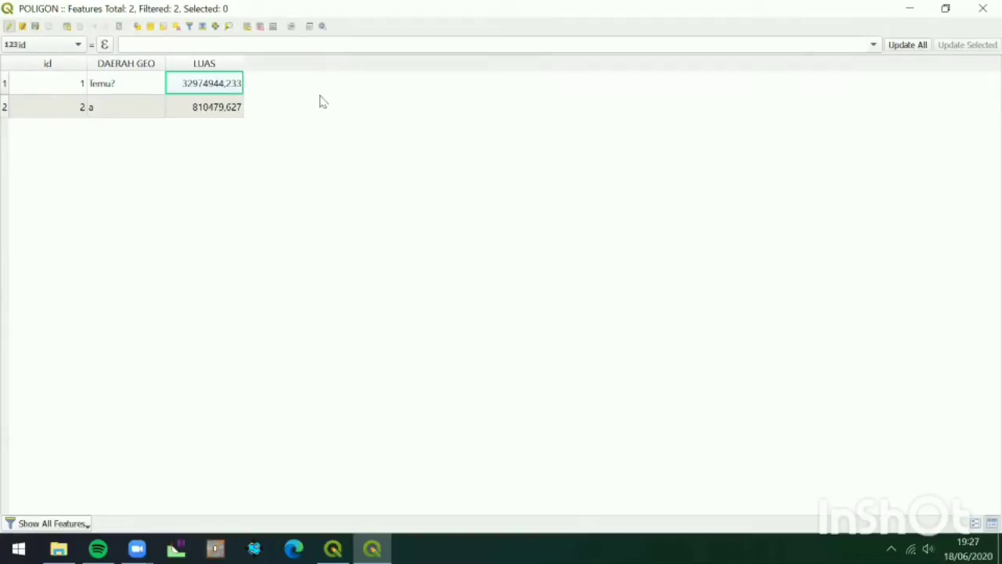
click(980, 9)
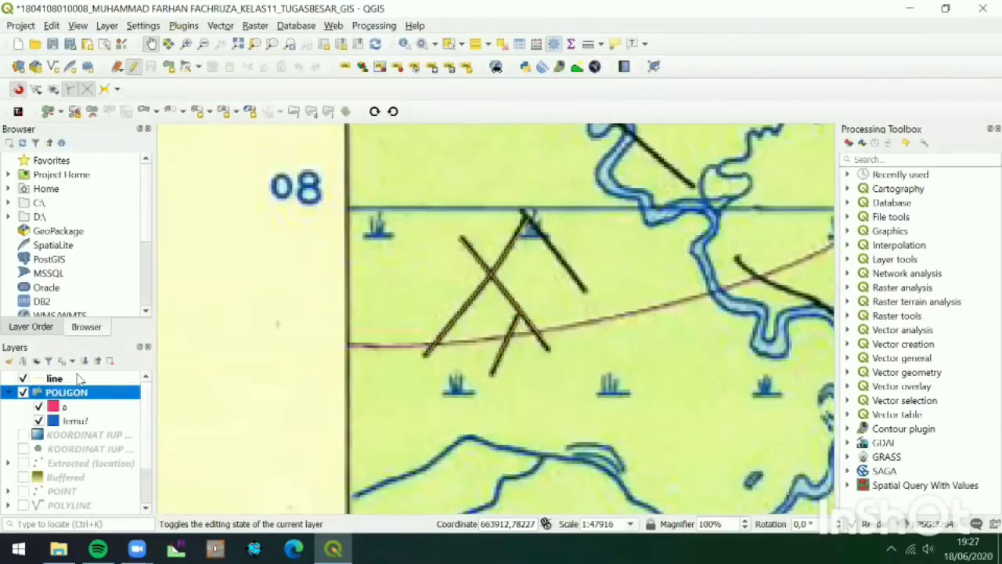
- Open the Field Calculator from the line layer's attribute table and set it to update the existing panjang field
right_click(78, 378)
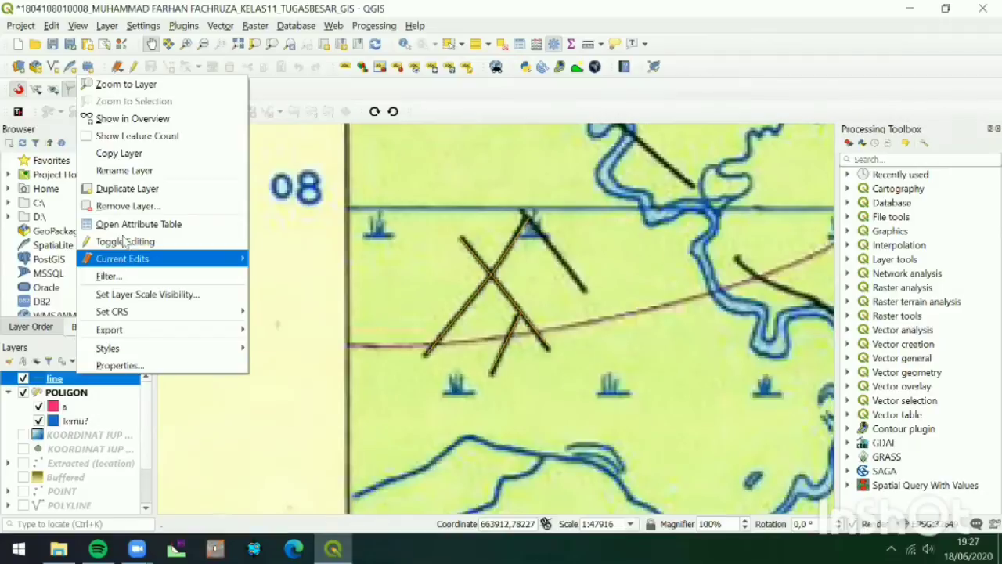
click(129, 223)
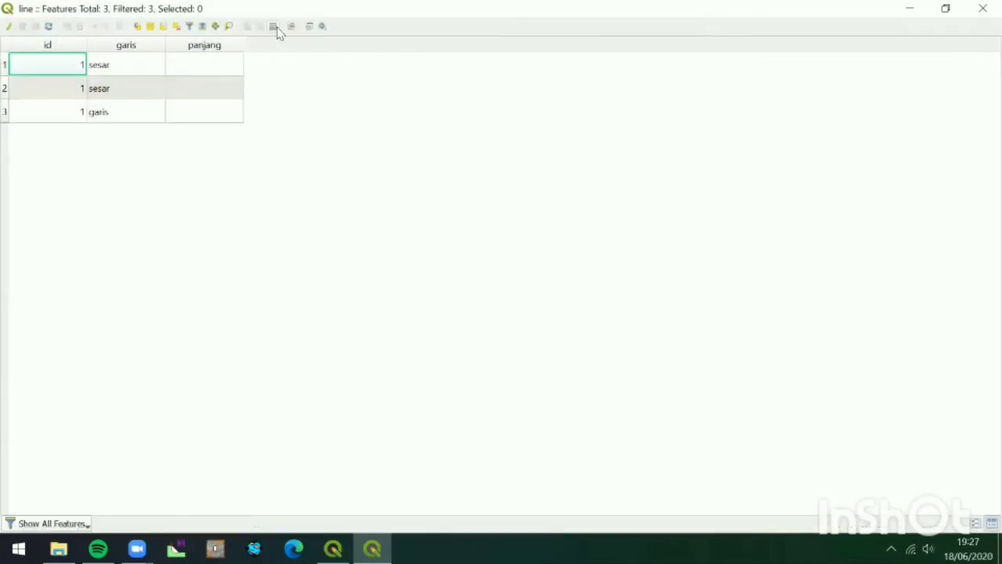
click(278, 29)
click(566, 92)
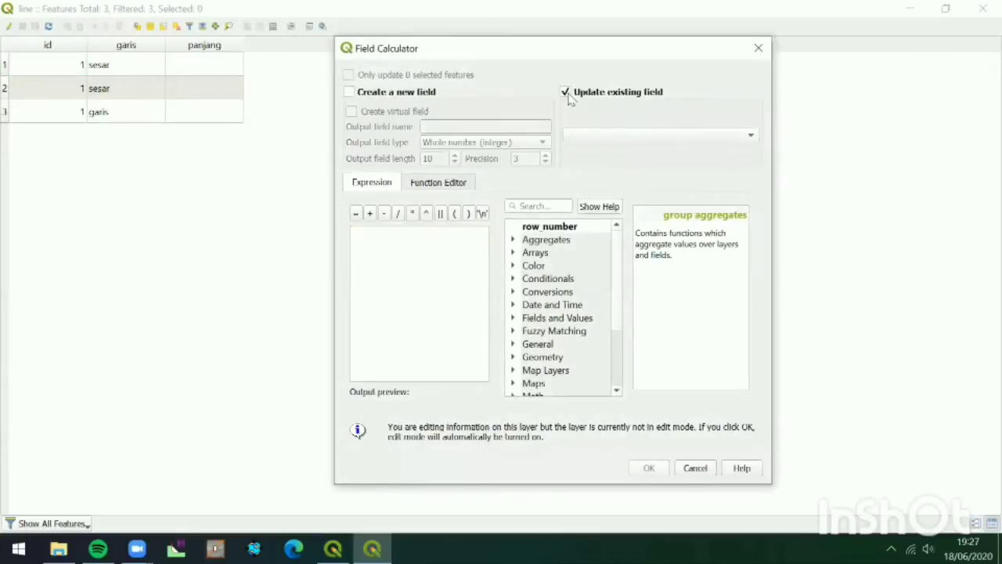
click(609, 141)
click(599, 165)
- Fill the panjang field with the $length expression and close the line layer's attribute table
text(length)
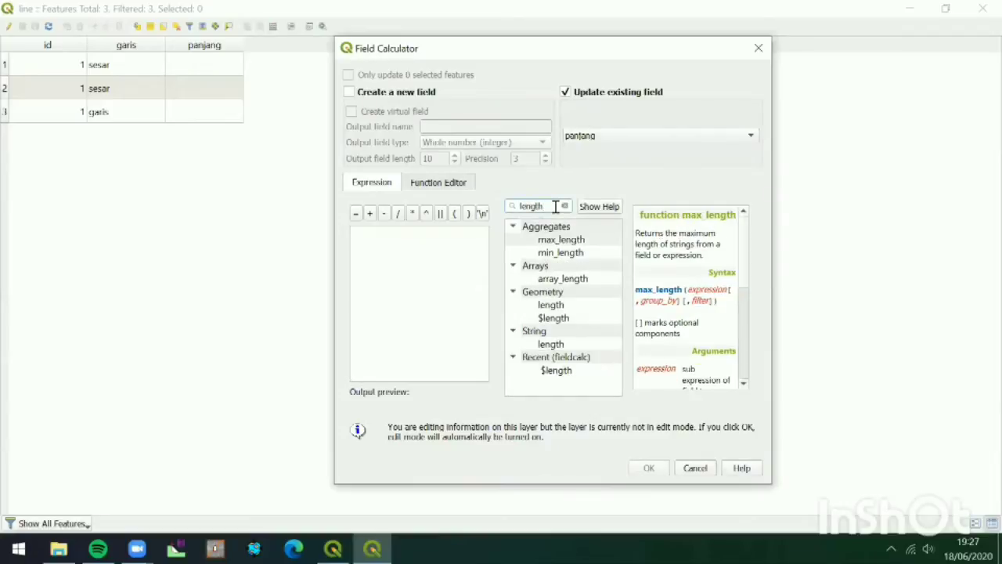
double_click(570, 320)
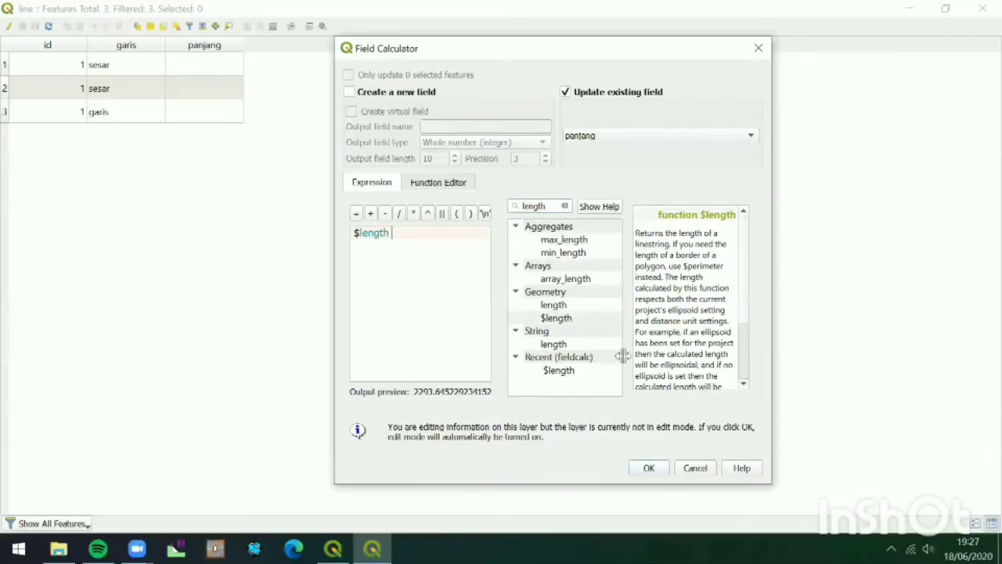
click(649, 468)
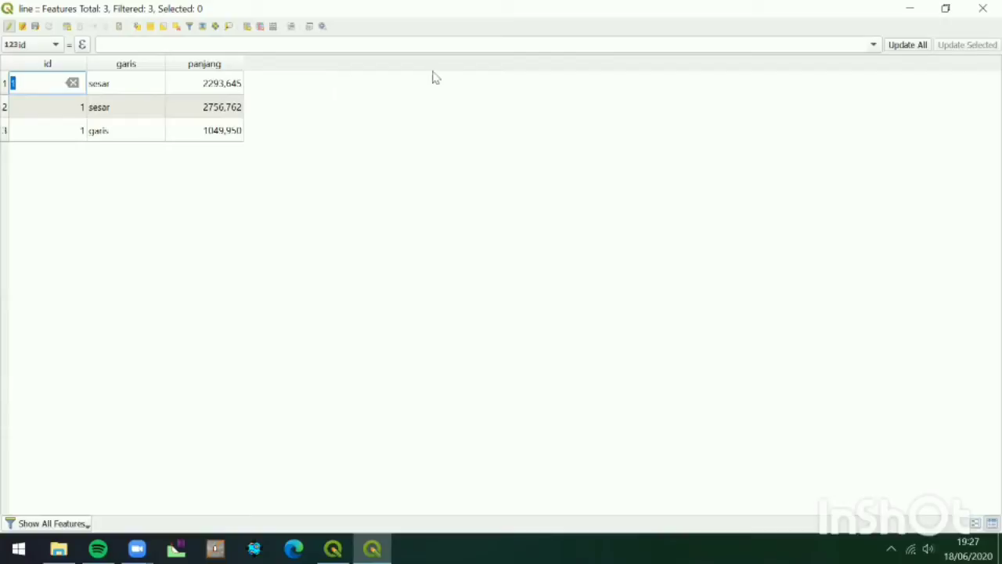
click(982, 8)
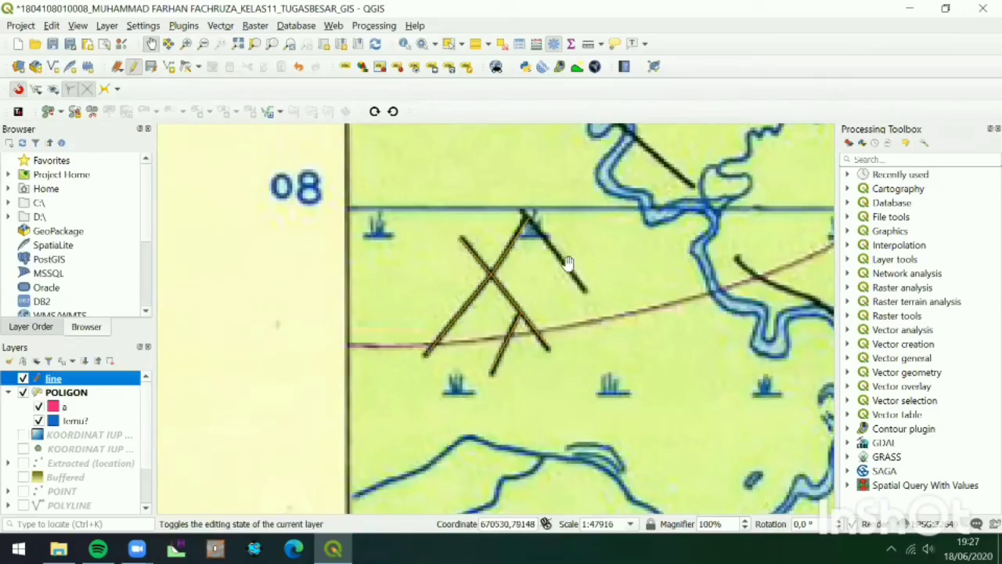
- Set up a new point shapefile named point in the D:\GIS folder, using the project CRS EPSG:32649 - WGS 84 / UTM zone 49N
click(107, 26)
mouse_move(141, 59)
click(380, 82)
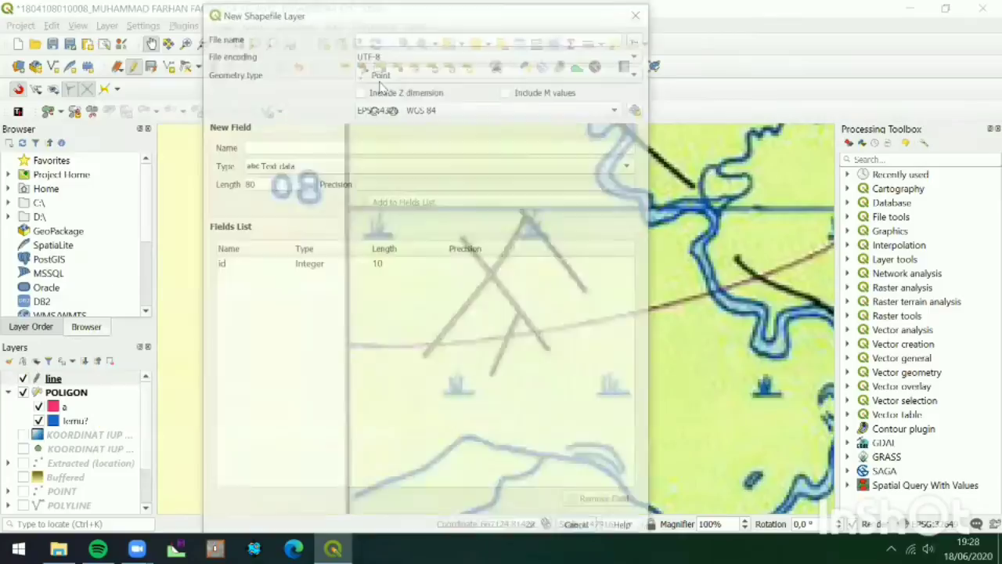
click(638, 36)
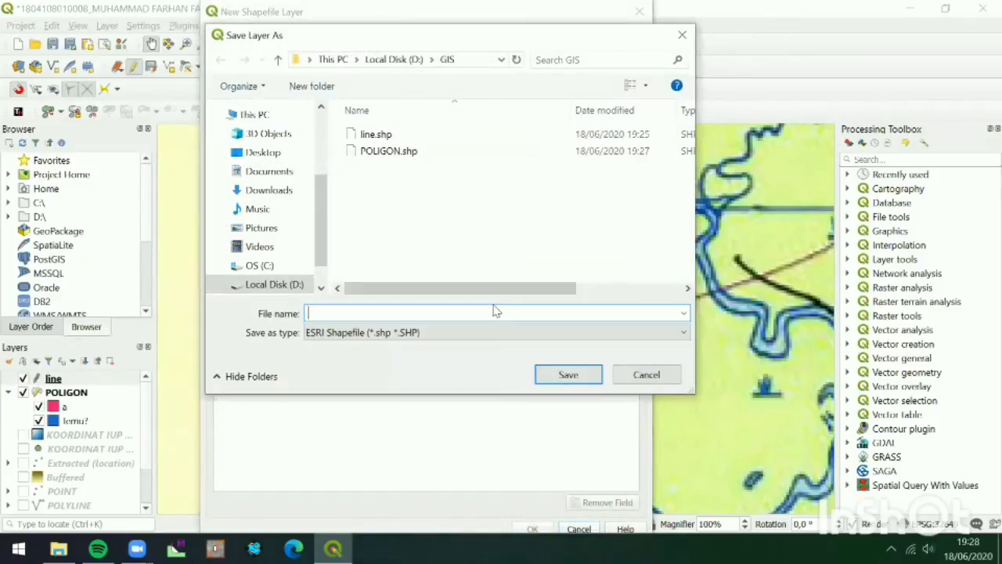
text(point)
key(Return)
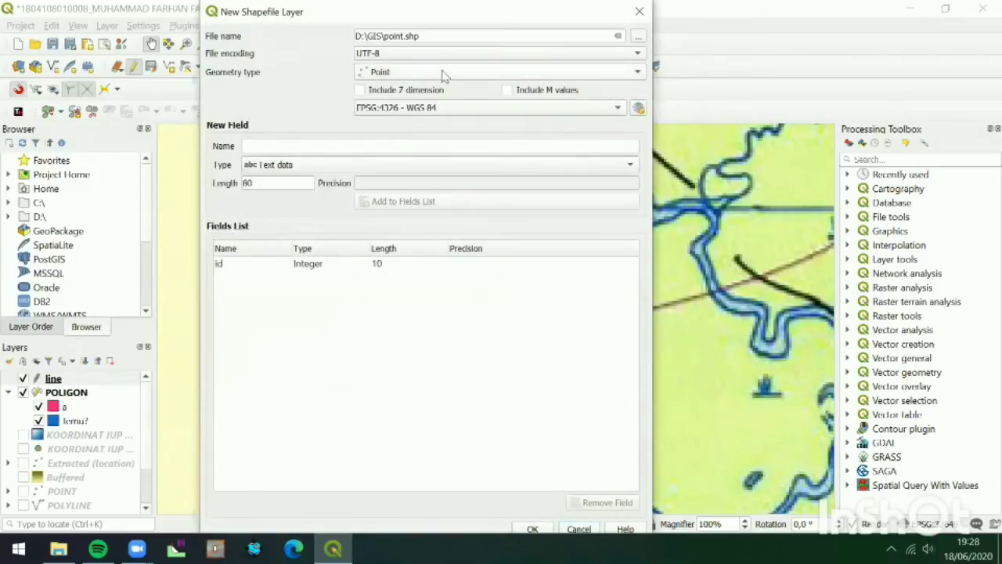
click(448, 107)
click(448, 119)
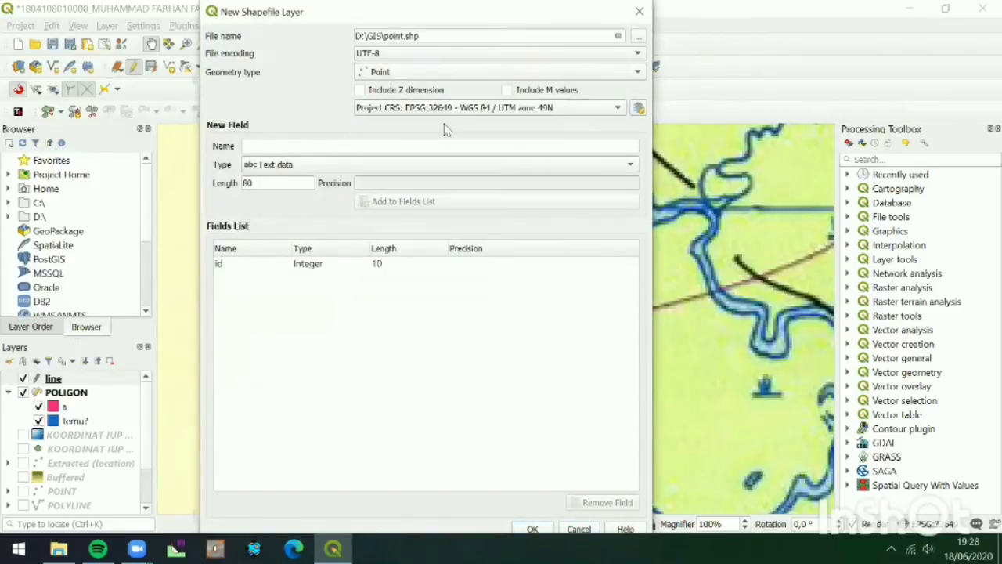
- Add a text field named point with length 80 to the new shapefile and create the layer
text(point)
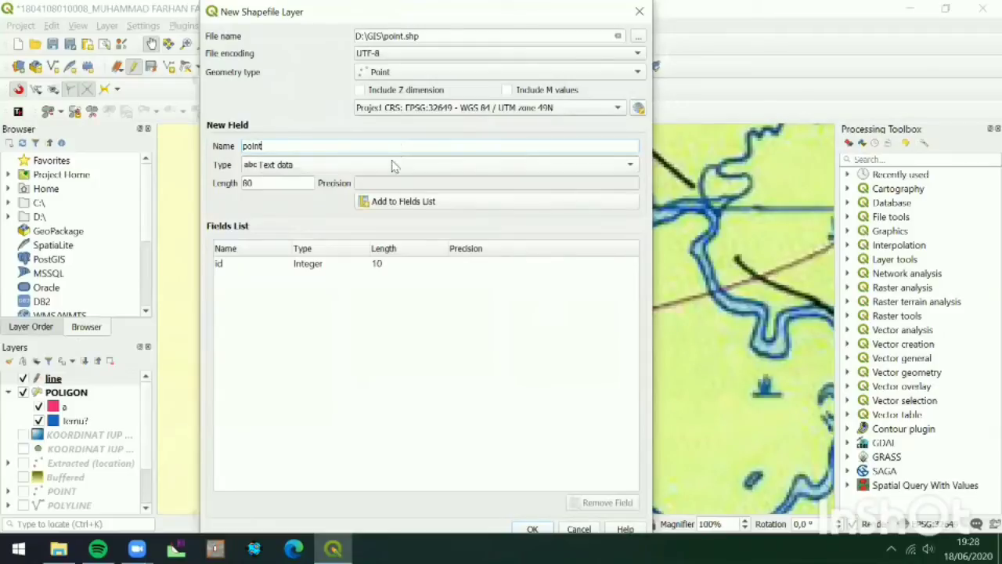
click(394, 165)
click(392, 165)
click(397, 202)
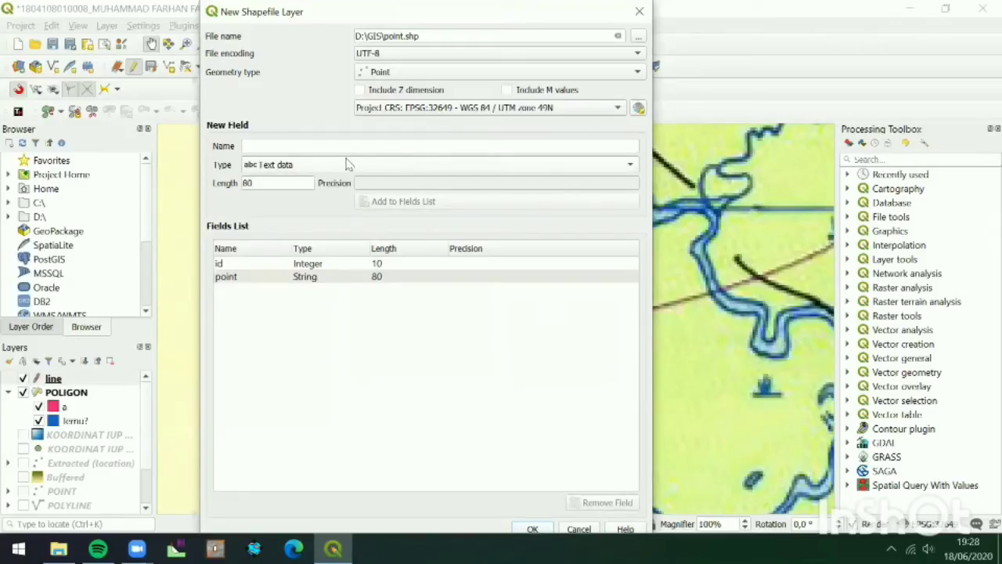
click(548, 531)
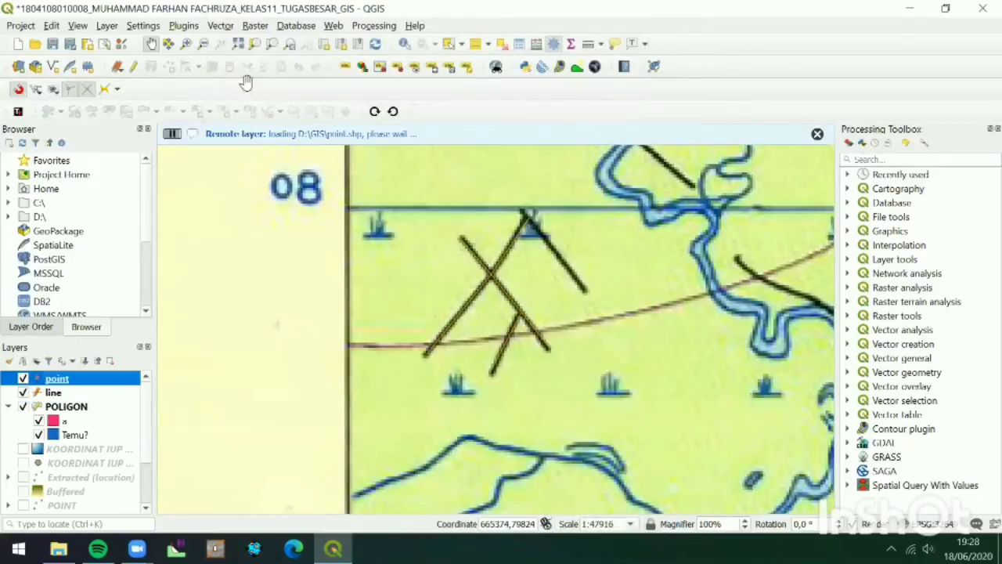
- Start editing the point layer and add a point on the Nangakalis settlement square with id 1 and point value Nangakalis
click(133, 67)
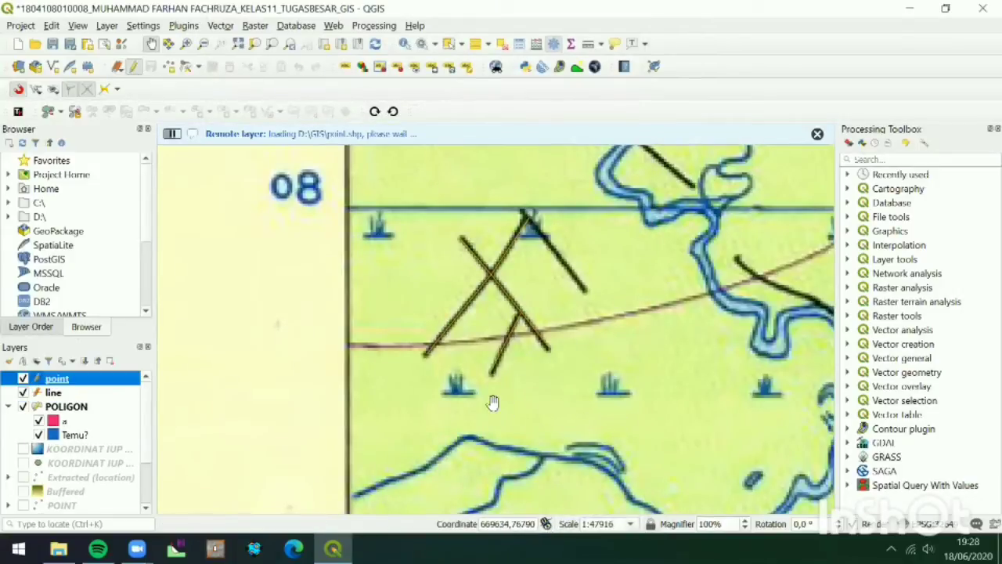
click(168, 66)
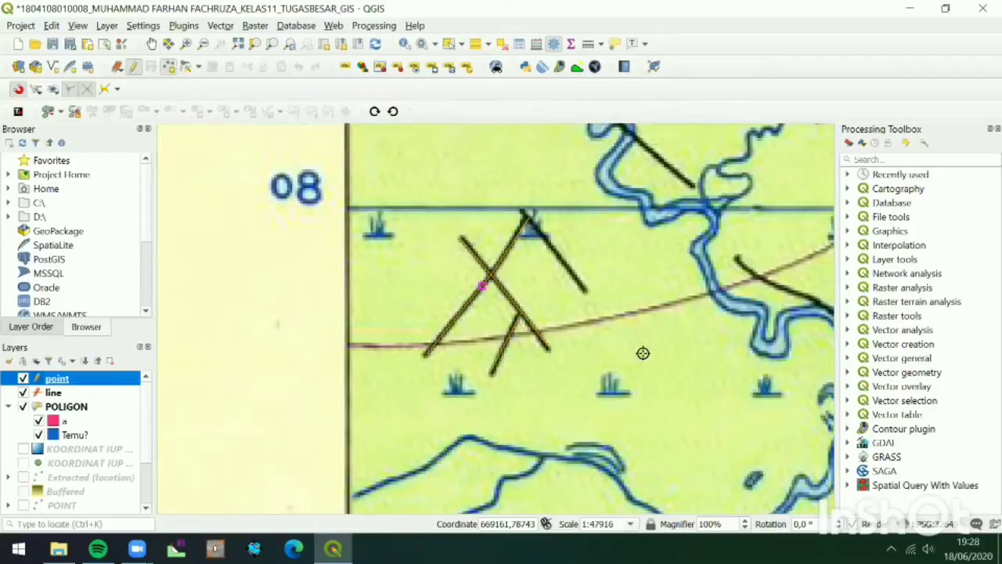
scroll(733, 355, down, 3)
click(151, 43)
drag(571, 174, 233, 231)
drag(633, 260, 616, 322)
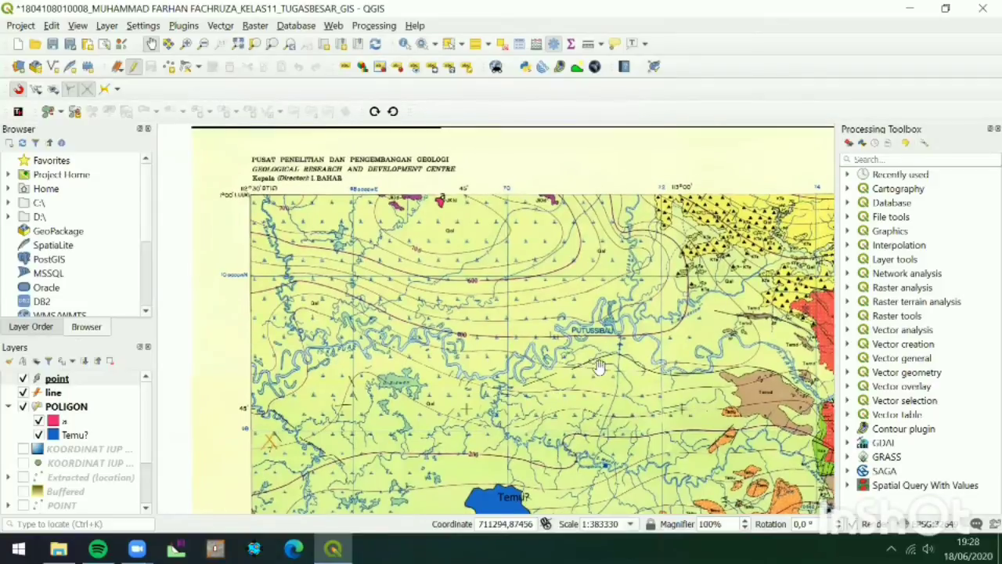
scroll(602, 360, up, 2)
scroll(596, 364, down, 2)
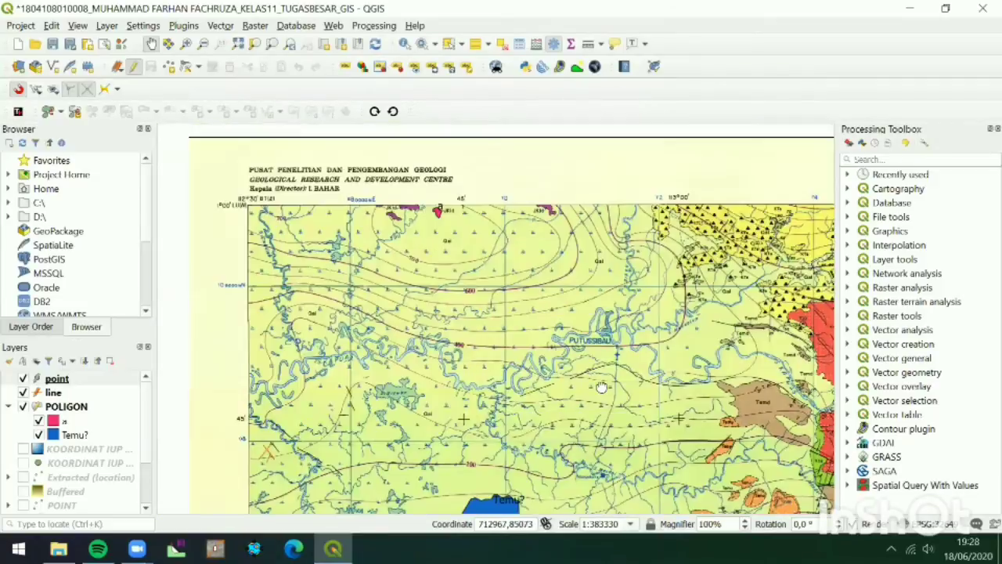
scroll(584, 381, up, 3)
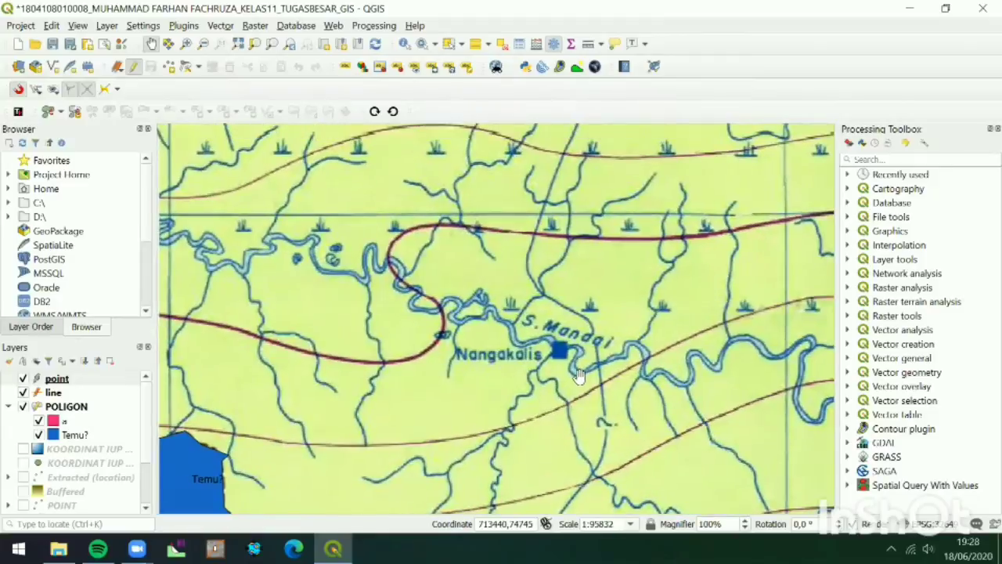
drag(512, 349, 539, 364)
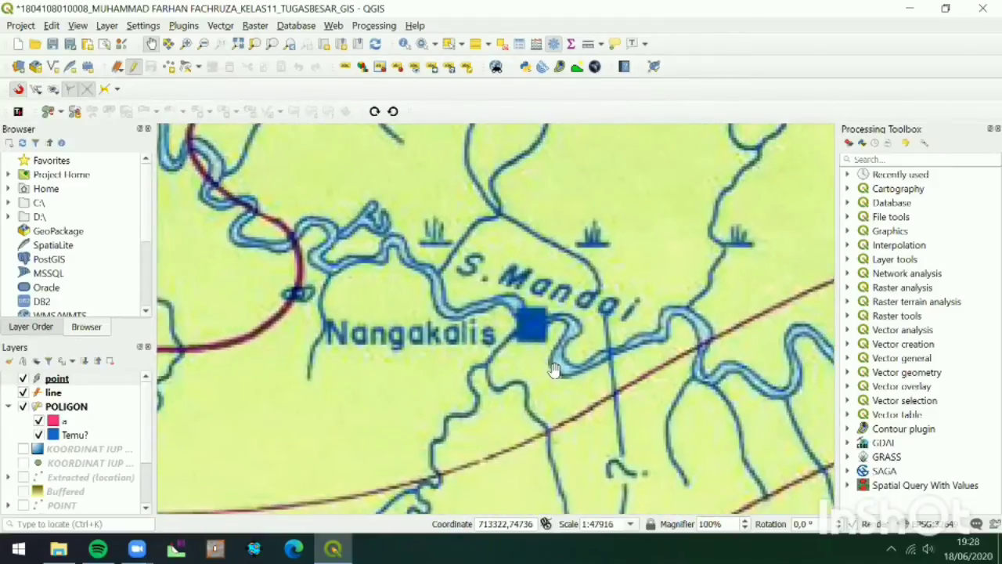
click(168, 66)
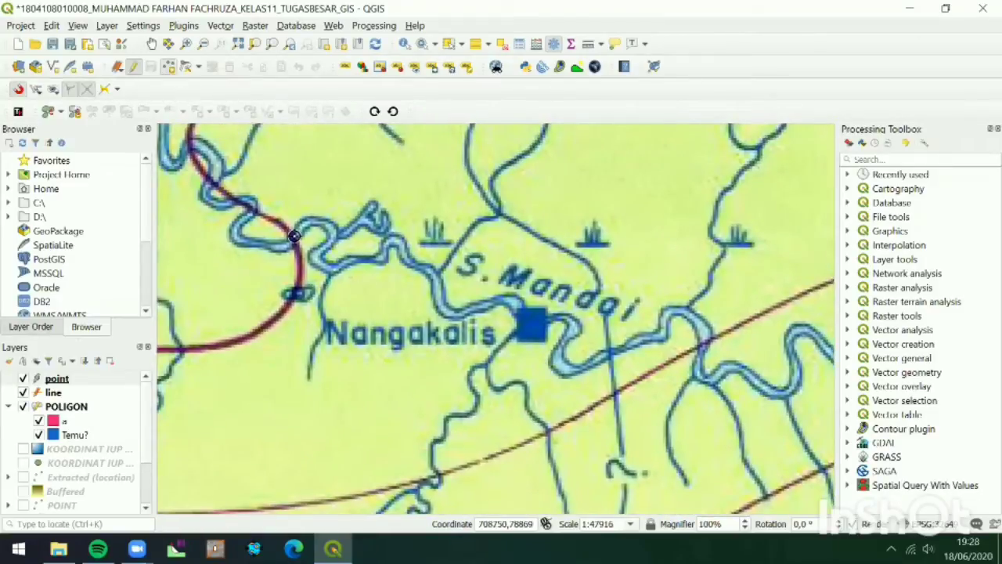
click(529, 325)
text(1)
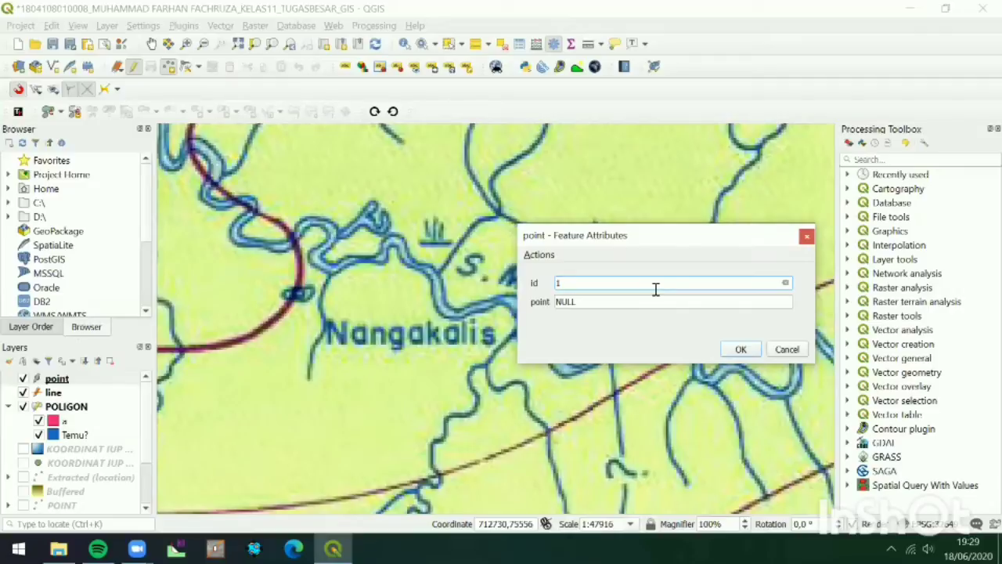
key(Tab)
text(N)
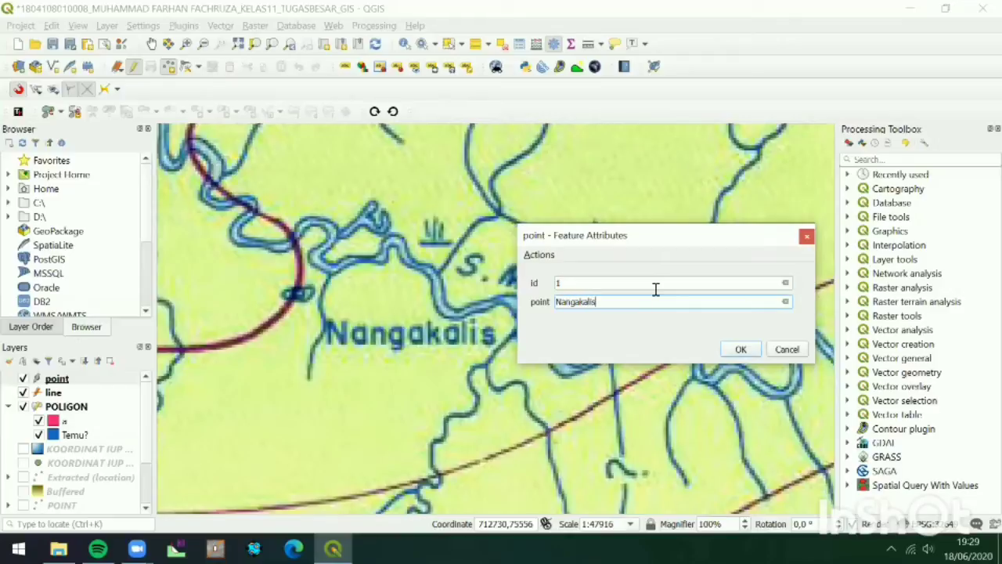
key(Return)
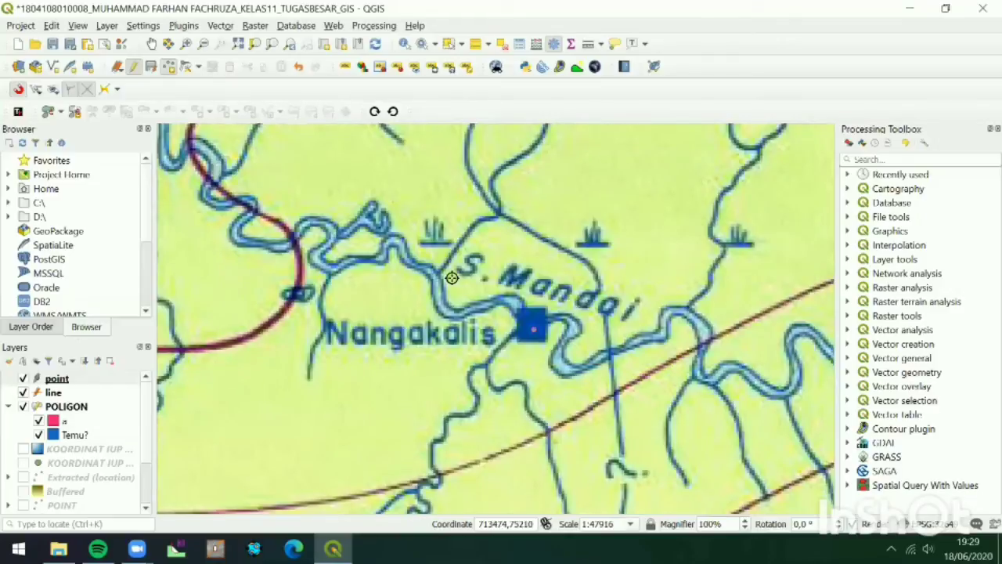
- Add a point on the airplane symbol south of Putussibau with id 2 and point value Lapangan Terbang
click(152, 45)
scroll(483, 190, down, 3)
drag(558, 217, 579, 264)
drag(574, 217, 580, 264)
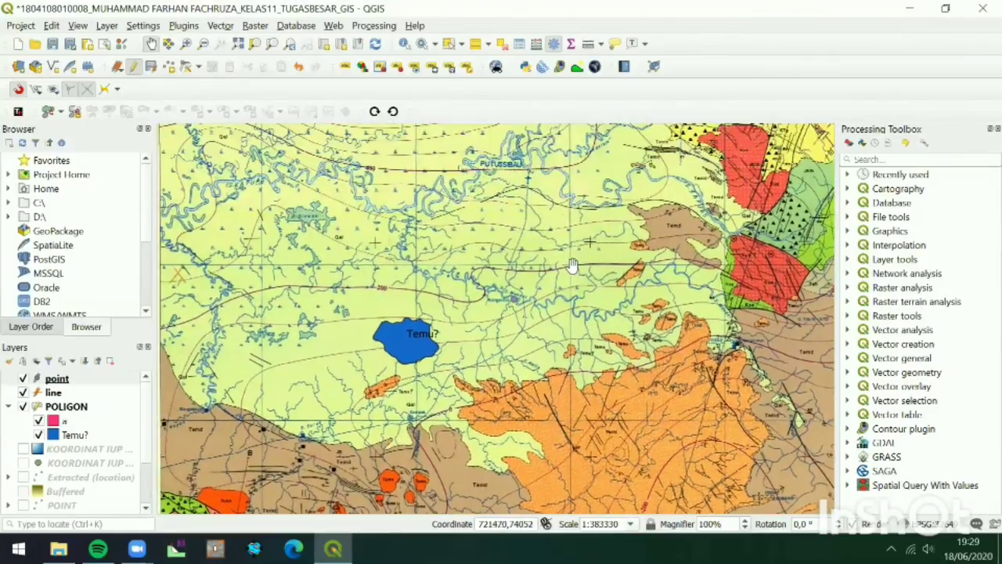
scroll(548, 234, up, 4)
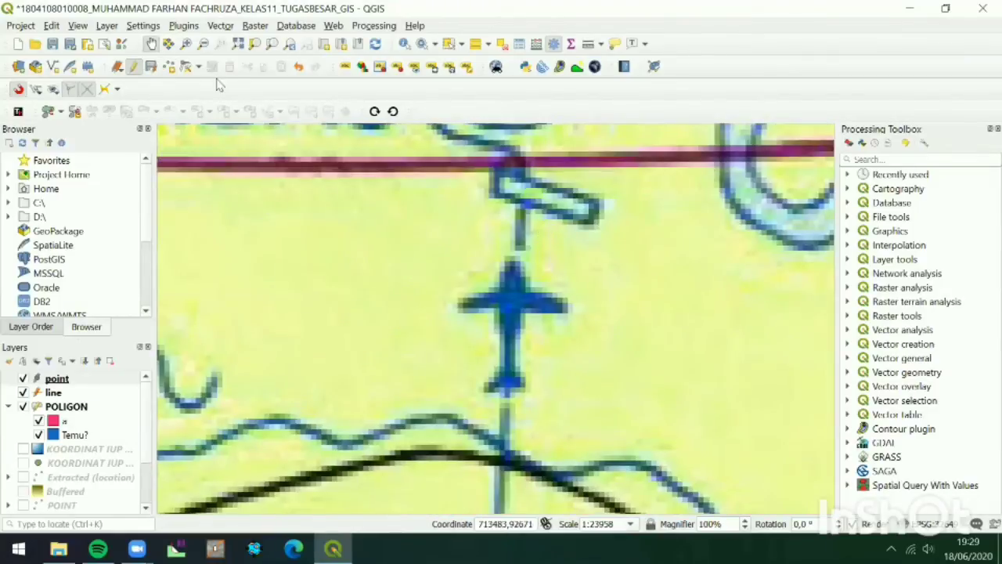
click(168, 66)
click(508, 298)
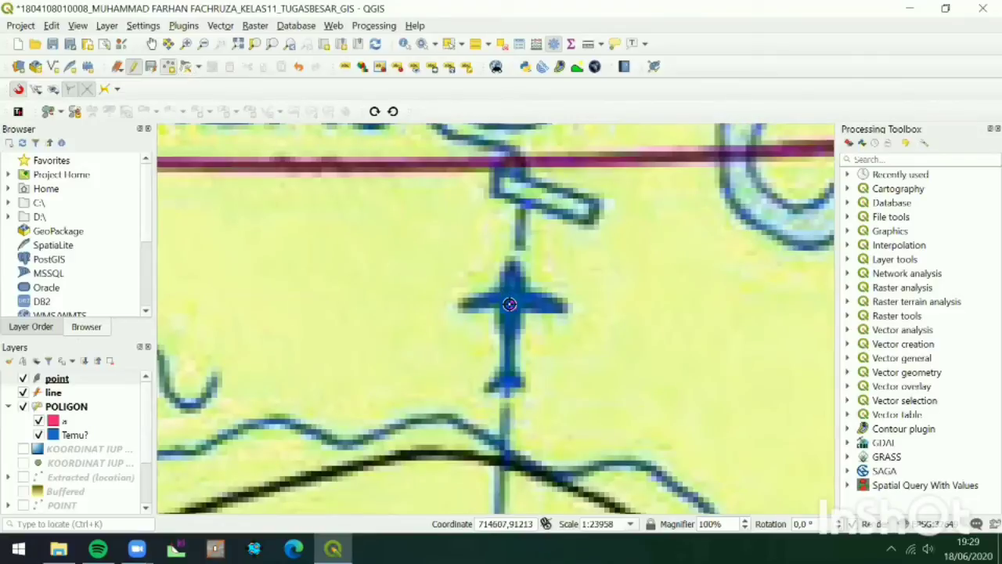
text(2)
key(Tab)
key(BackSpace)
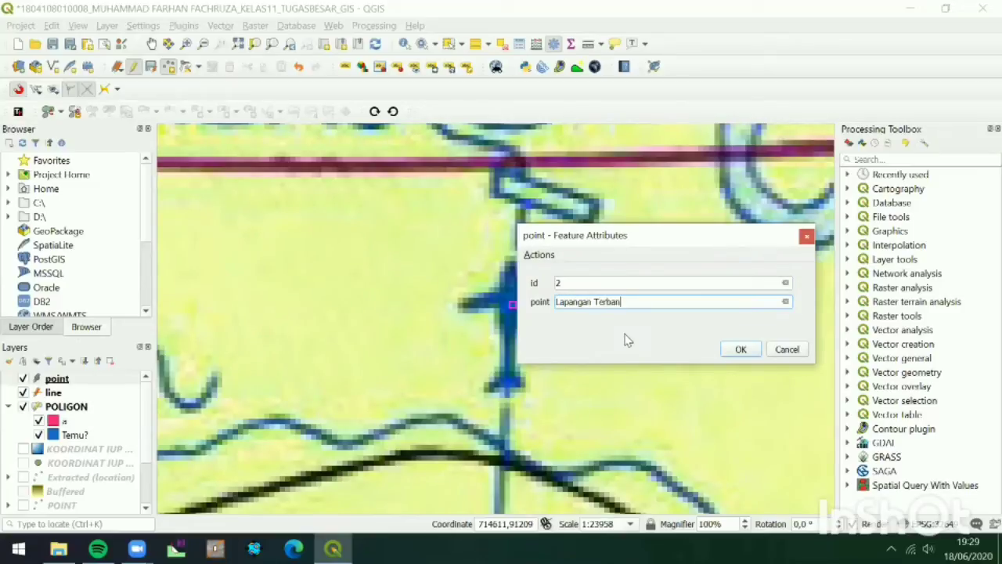
key(Return)
- Add a point on a swamp symbol in the western part of the map with id 3 and point value Rawa
scroll(603, 329, down, 3)
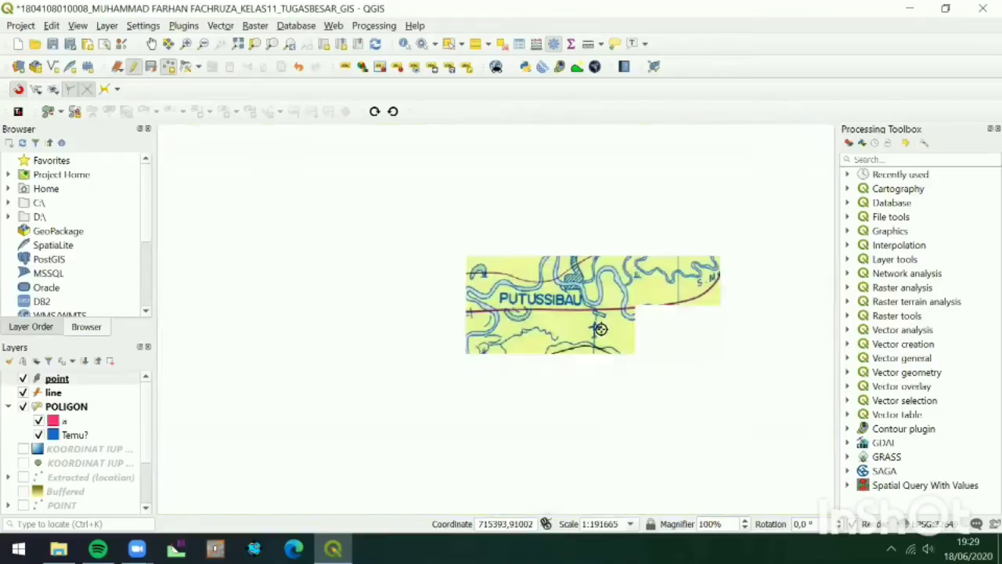
click(152, 44)
drag(690, 394, 564, 308)
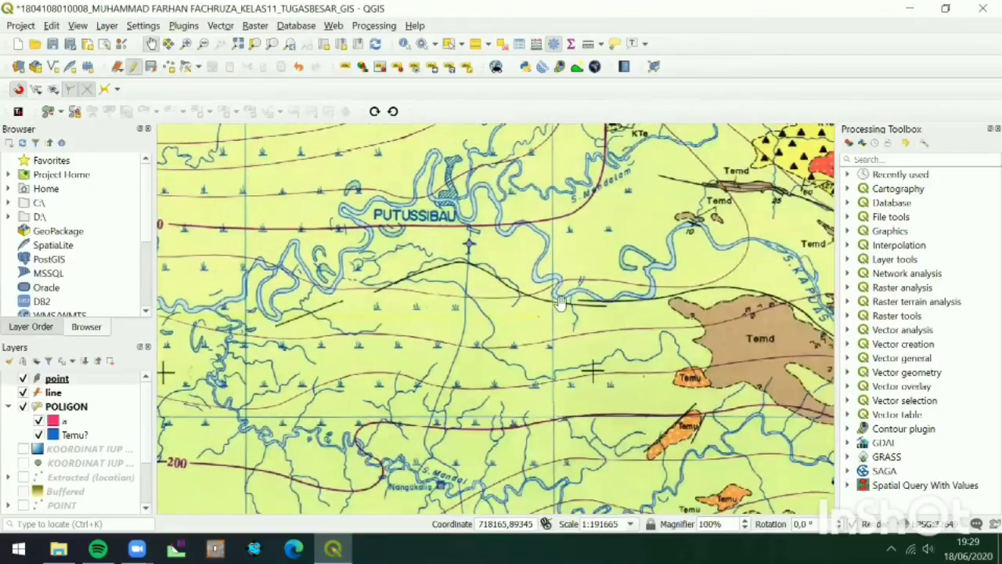
scroll(563, 308, down, 1)
drag(475, 442, 486, 356)
scroll(438, 423, up, 2)
drag(334, 453, 693, 355)
drag(524, 353, 695, 246)
drag(530, 281, 643, 408)
drag(519, 137, 545, 247)
drag(517, 436, 598, 385)
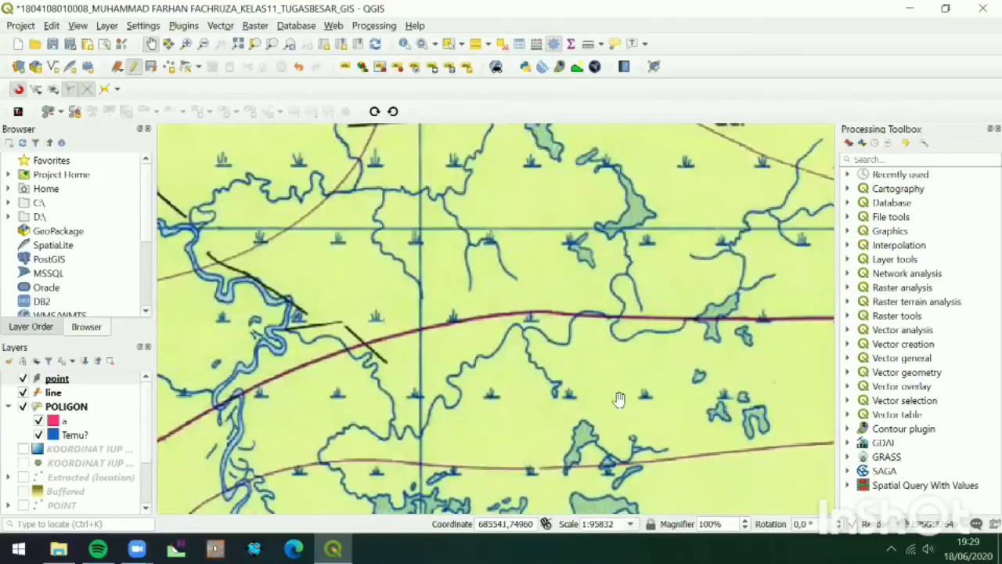
click(169, 67)
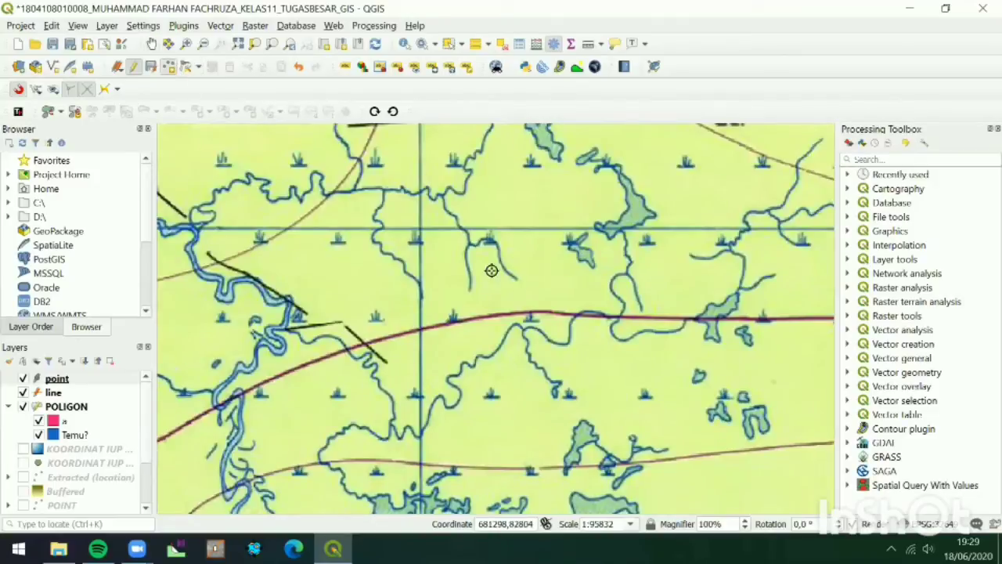
click(647, 395)
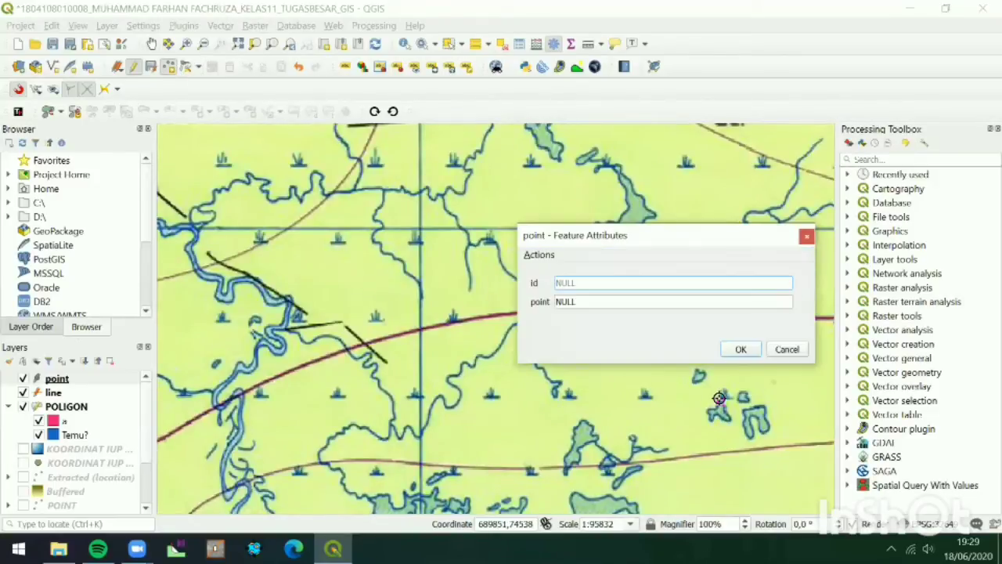
text(3)
key(Tab)
text(Rawa)
key(Return)
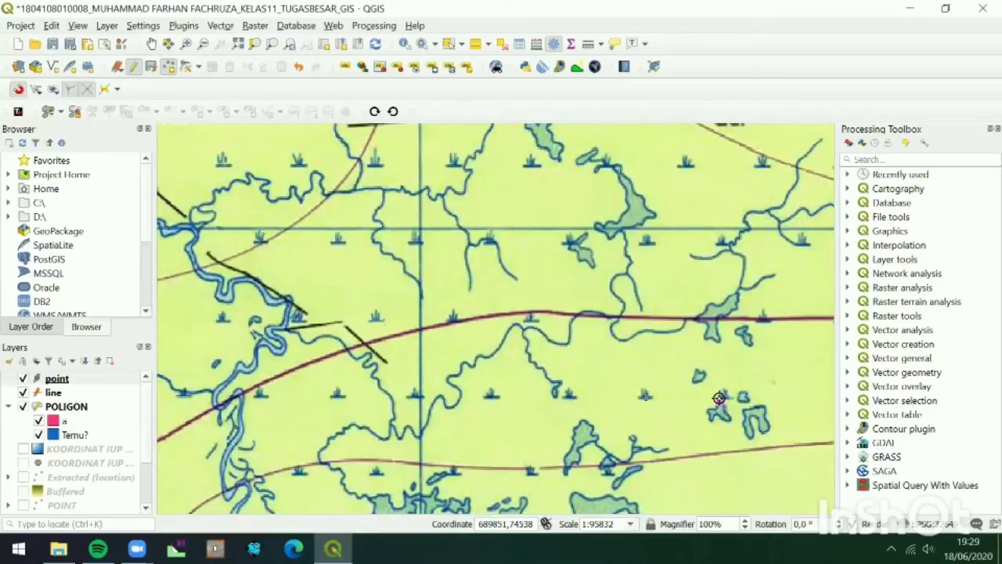
- Save the point layer's edits and toggle its editing mode off and back on
click(129, 382)
click(152, 68)
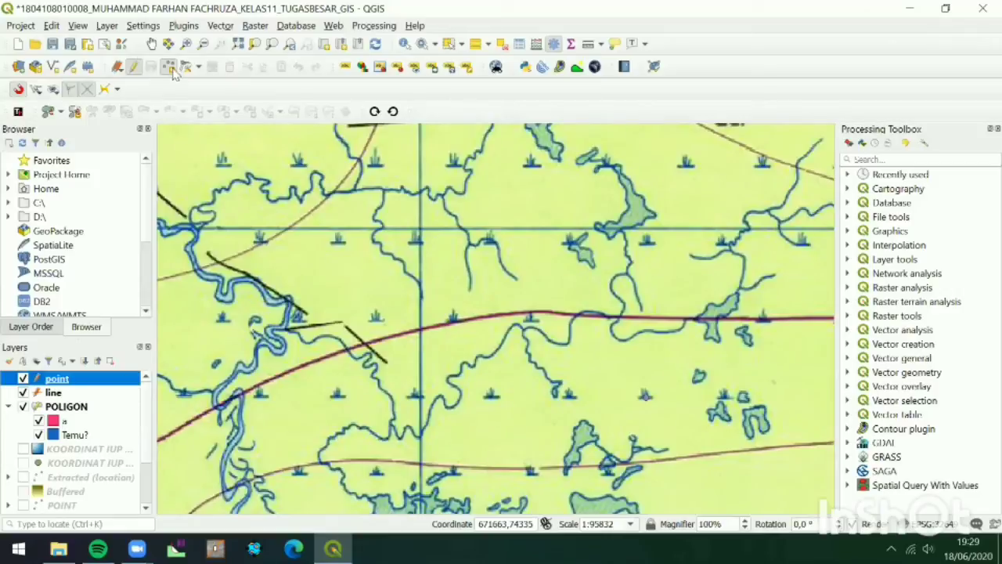
click(134, 67)
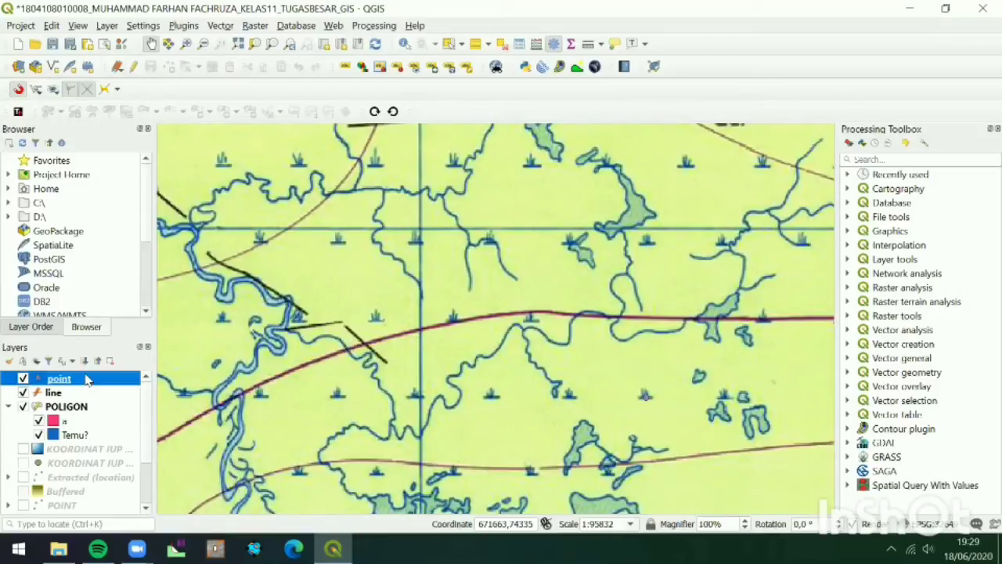
click(134, 67)
- Open the point layer's symbology and set it to Categorized using the point column
right_click(98, 378)
key(Escape)
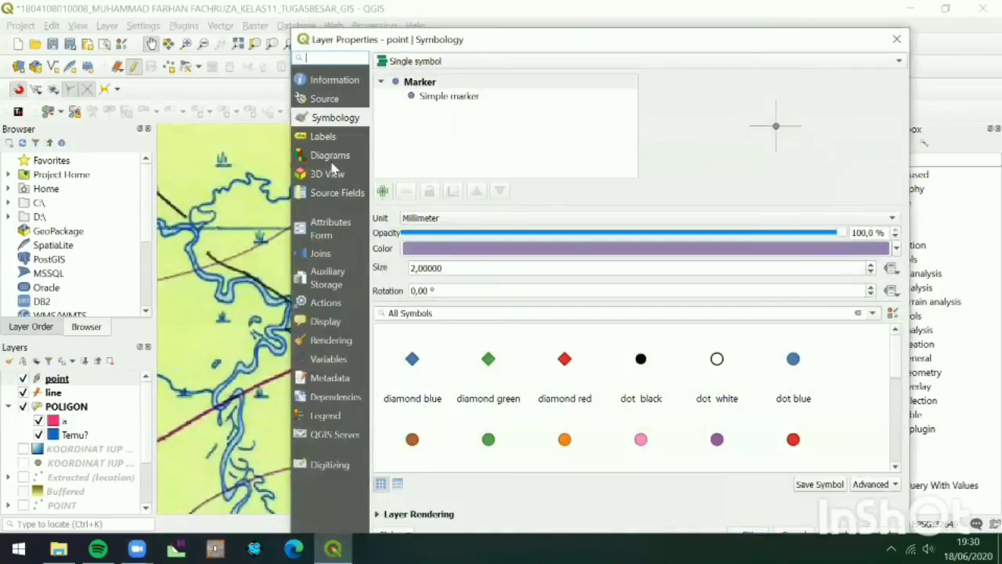
drag(688, 43, 674, 17)
click(669, 34)
click(666, 49)
click(865, 56)
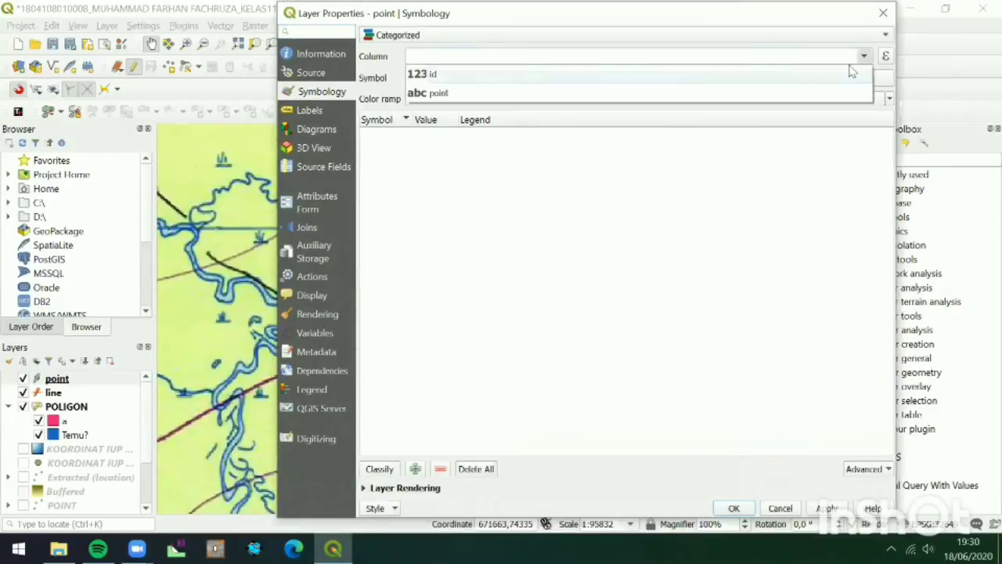
click(648, 90)
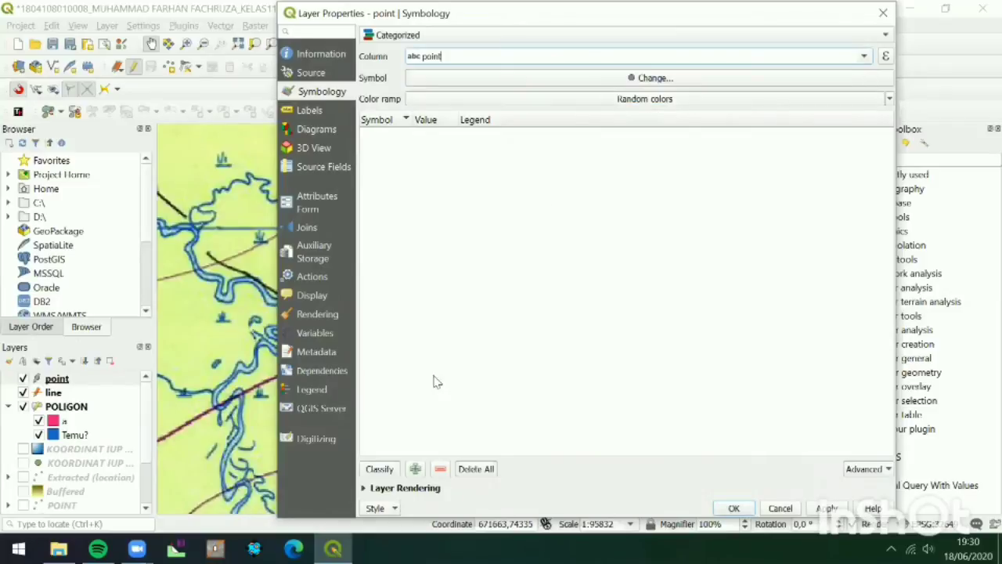
- Classify the point values, remove the empty category, and apply the categorized symbology
click(389, 470)
click(401, 174)
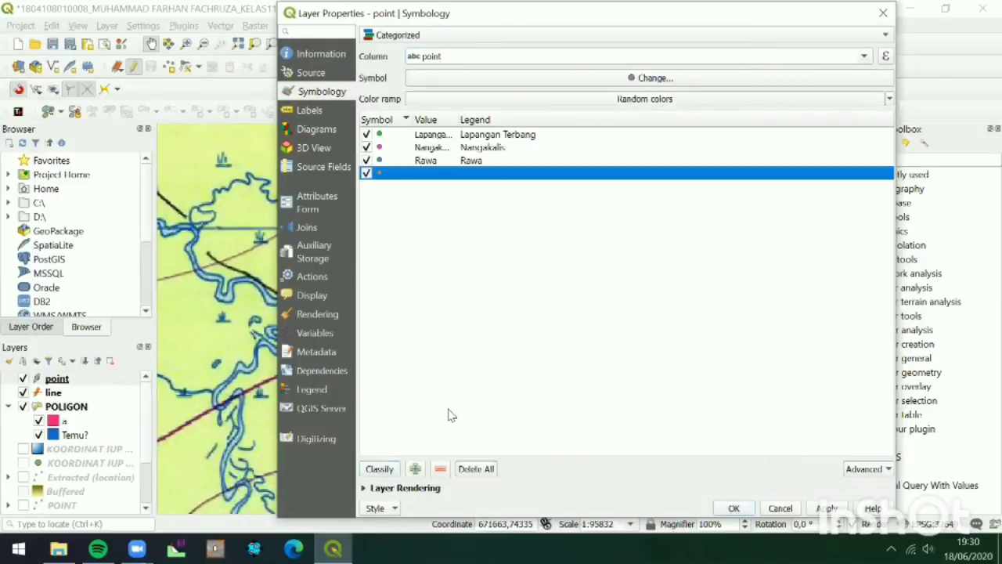
click(443, 469)
click(829, 509)
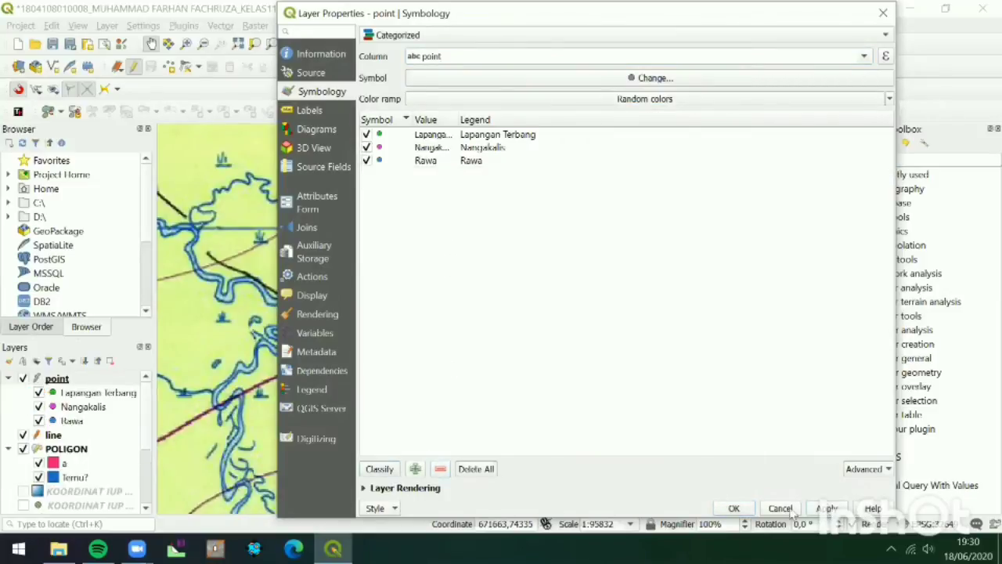
click(734, 508)
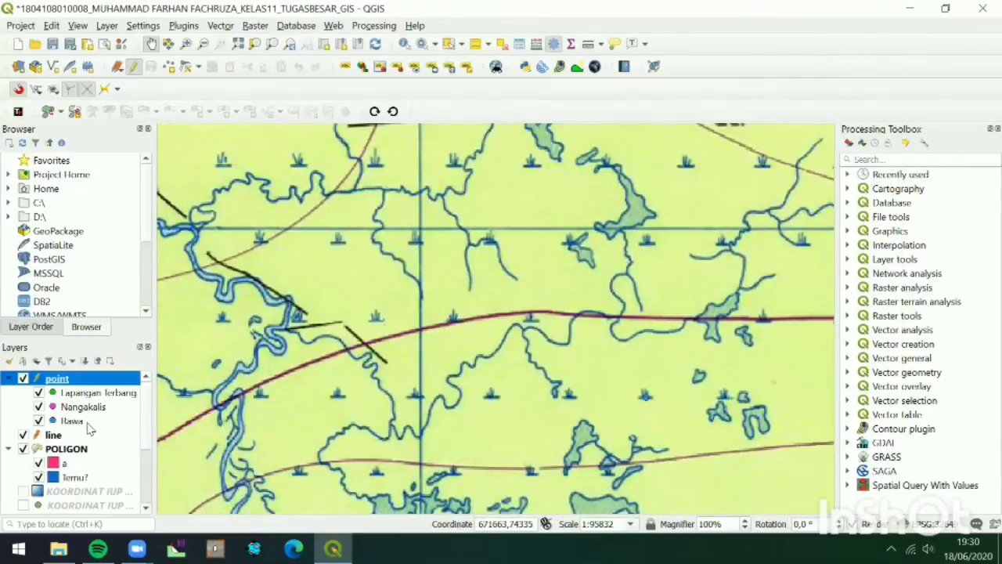
- Look over the map at a smaller scale to review the categorized points among the digitized features
scroll(524, 288, down, 2)
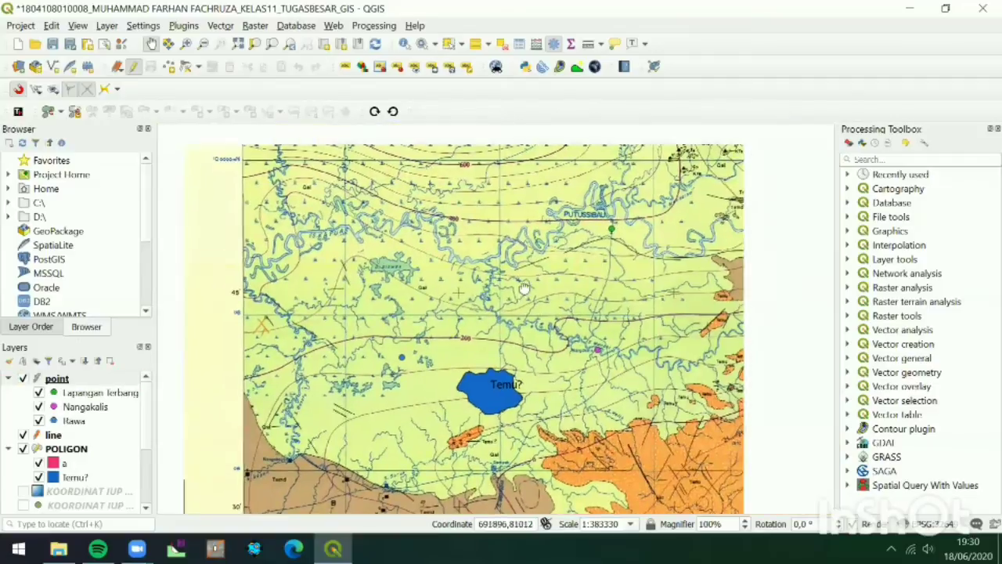
scroll(593, 295, up, 2)
scroll(588, 290, down, 2)
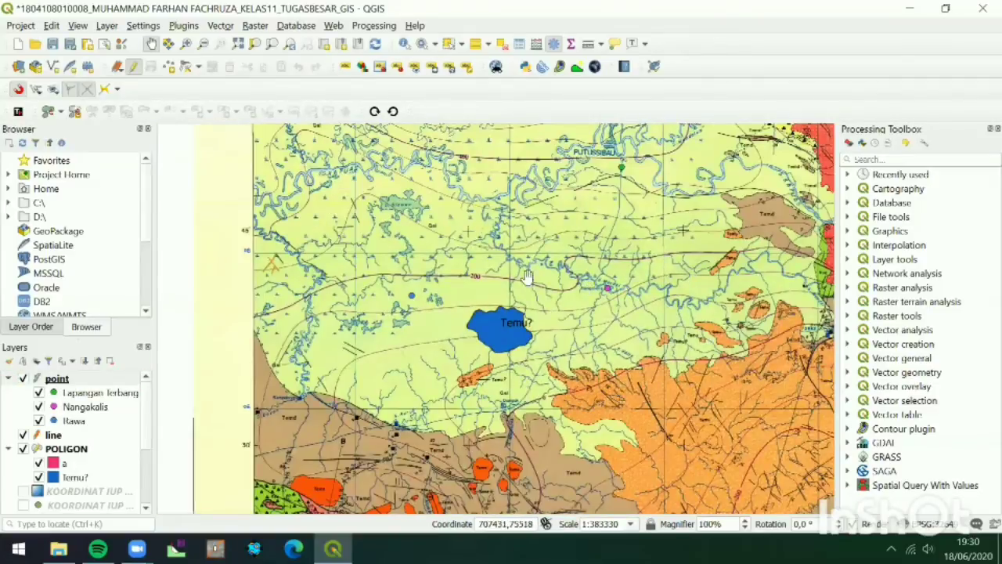
drag(527, 277, 643, 320)
drag(645, 221, 578, 303)
drag(645, 286, 568, 272)
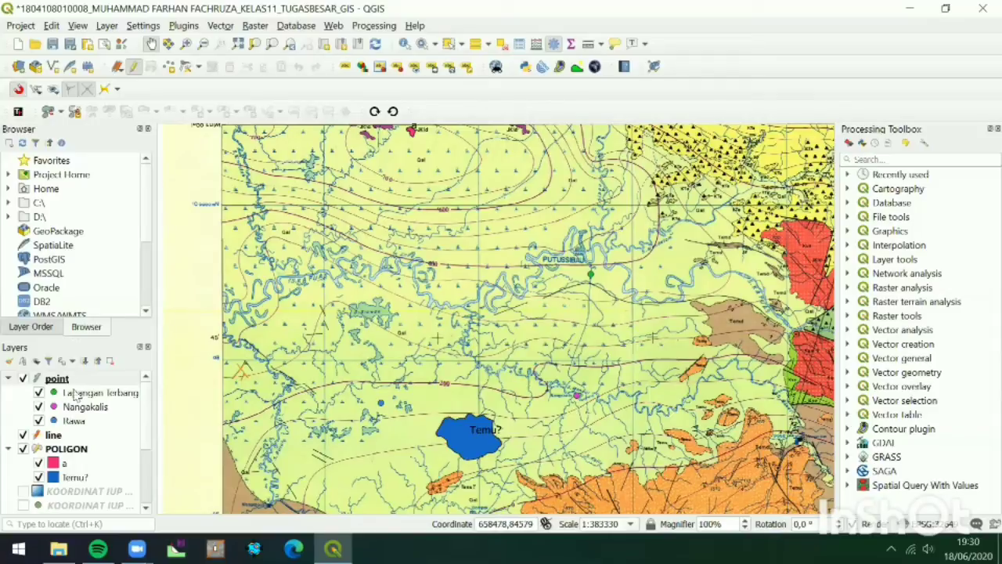
- Hide the newly digitized point, line and POLIGON layers
click(23, 379)
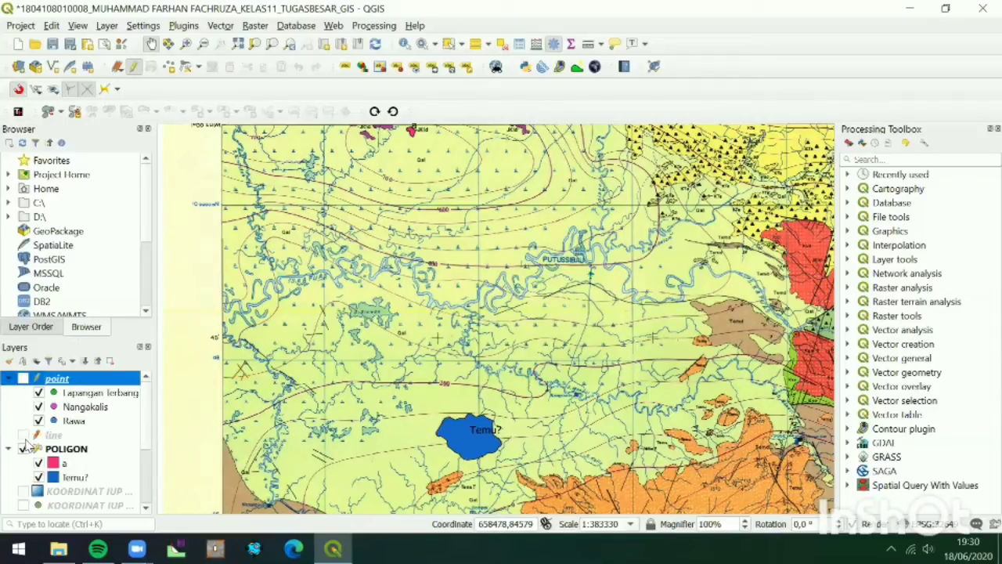
click(22, 435)
click(23, 449)
- Show the two KOORDINAT IUP layers and the Extracted (location), Buffered, POINT, POLYLINE and POLYGON layers
scroll(26, 439, down, 2)
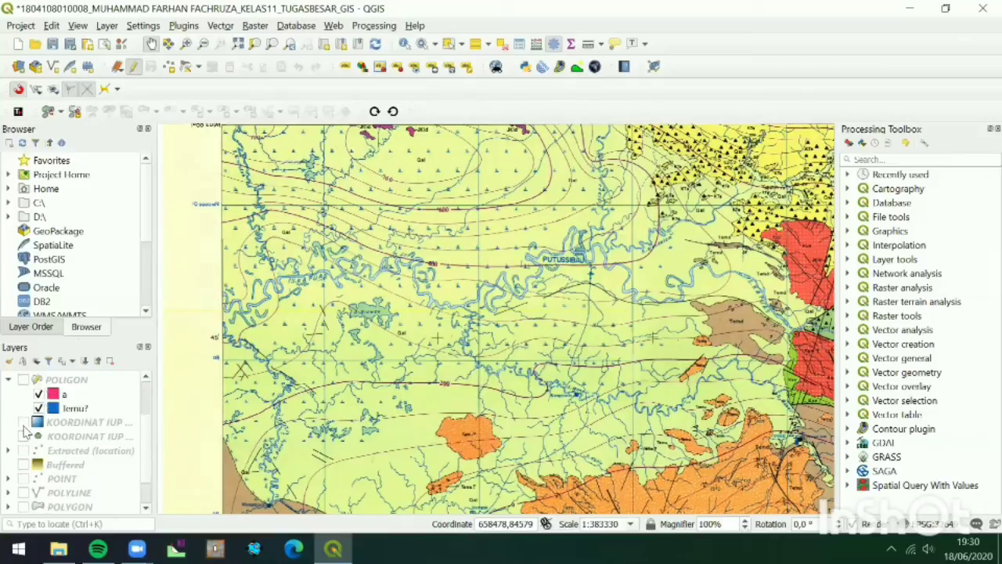
click(22, 422)
click(23, 436)
click(23, 450)
click(23, 464)
scroll(24, 463, down, 1)
click(23, 436)
click(23, 450)
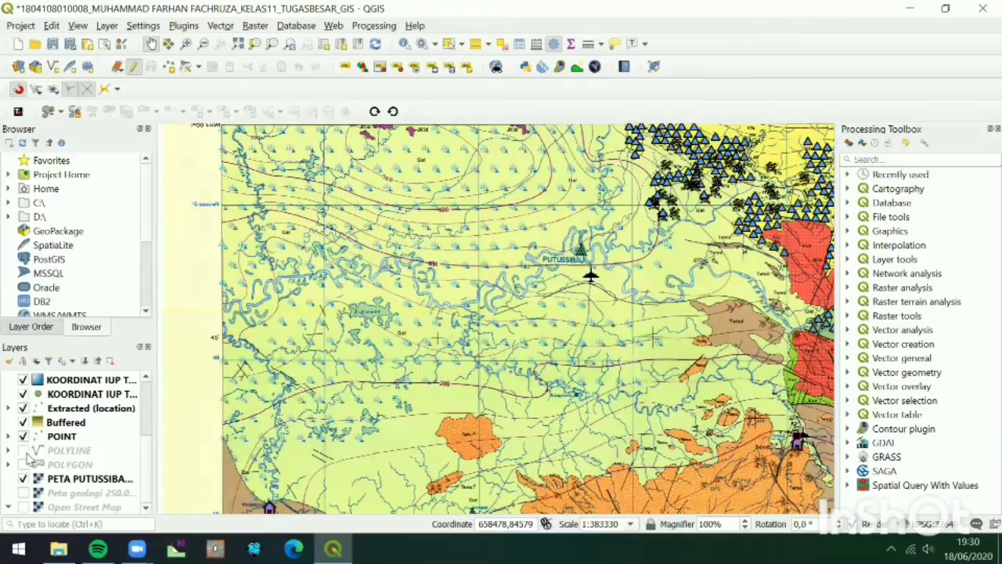
click(22, 465)
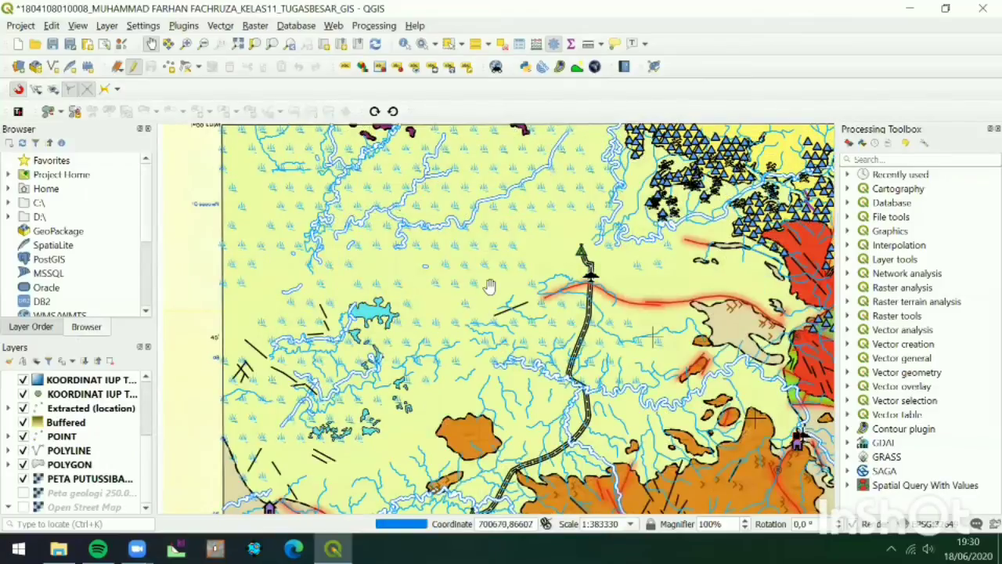
- Hide the scanned PETA PUTUSSIBA... map layer and fit the remaining visible layers to the full extent
scroll(489, 285, down, 2)
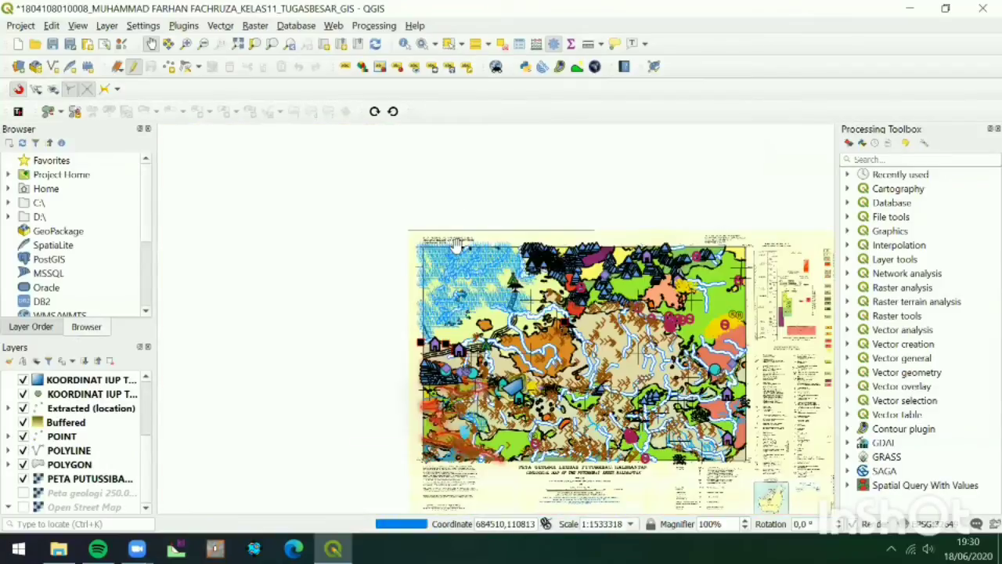
scroll(461, 244, up, 1)
click(238, 45)
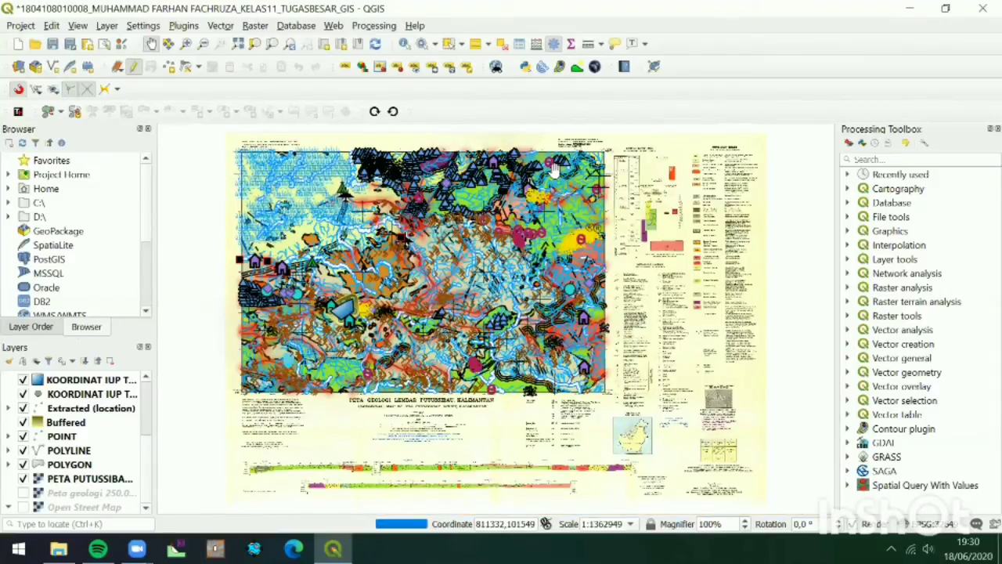
click(23, 478)
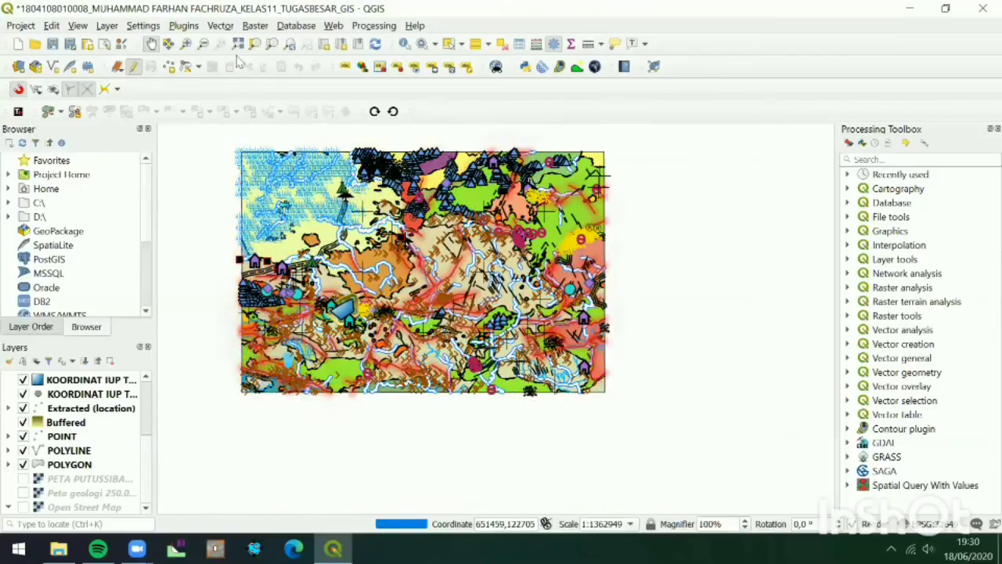
click(236, 45)
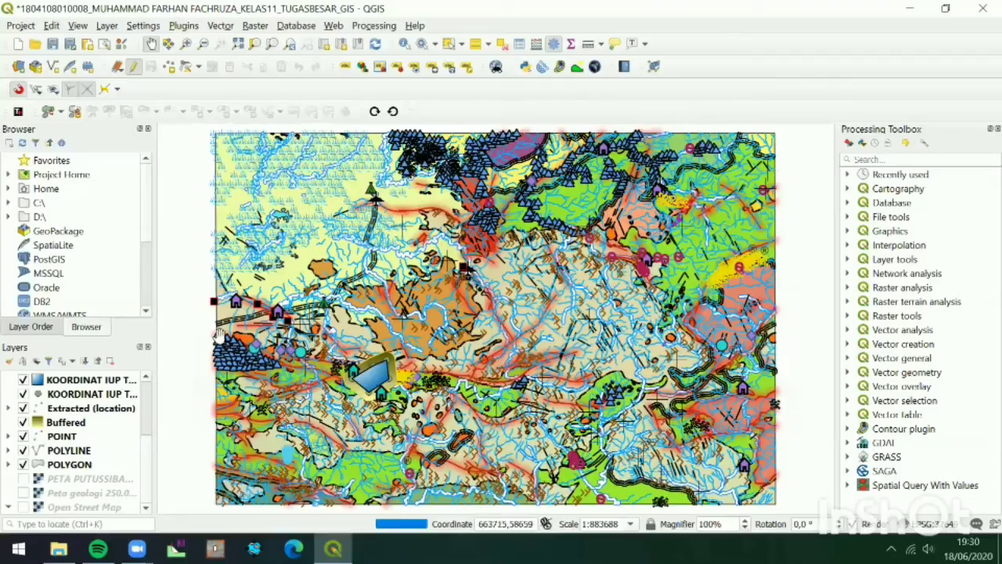
- Review the NAMA and LUAS values in the POLYGON layer's attribute table, closing it when done
click(78, 464)
right_click(79, 464)
click(132, 322)
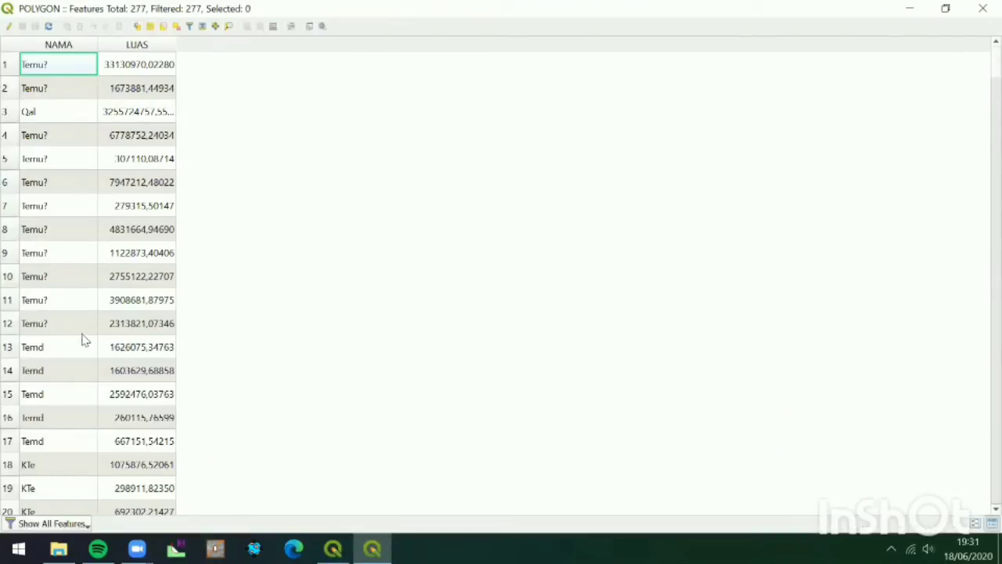
scroll(129, 274, down, 12)
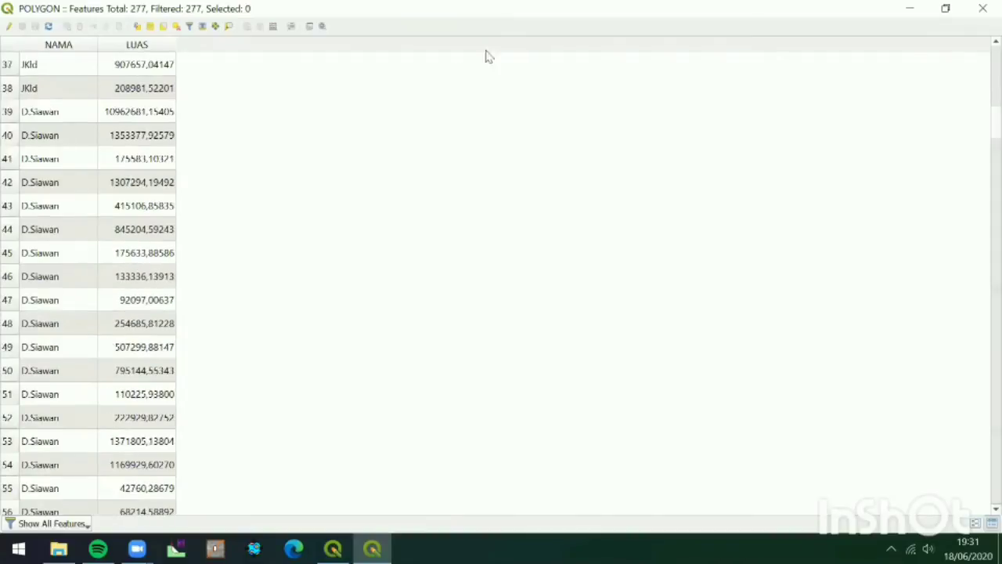
click(982, 8)
- Look through the NAMA and PANJANG values in the POLYLINE layer's attribute table, closing it when done
click(69, 452)
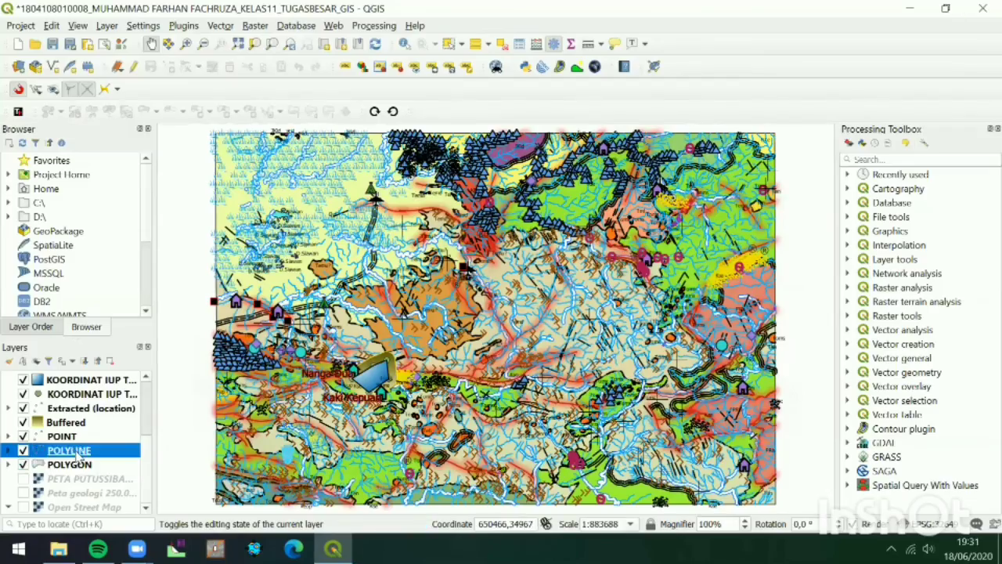
right_click(69, 452)
click(88, 317)
key(F6)
scroll(120, 241, down, 16)
scroll(119, 241, down, 20)
drag(978, 80, 981, 445)
click(729, 306)
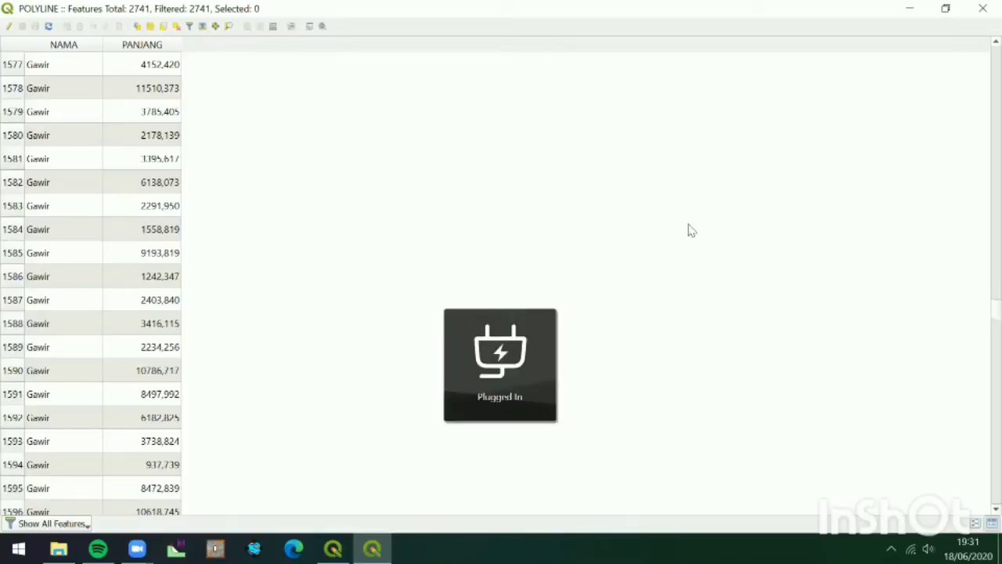
click(982, 9)
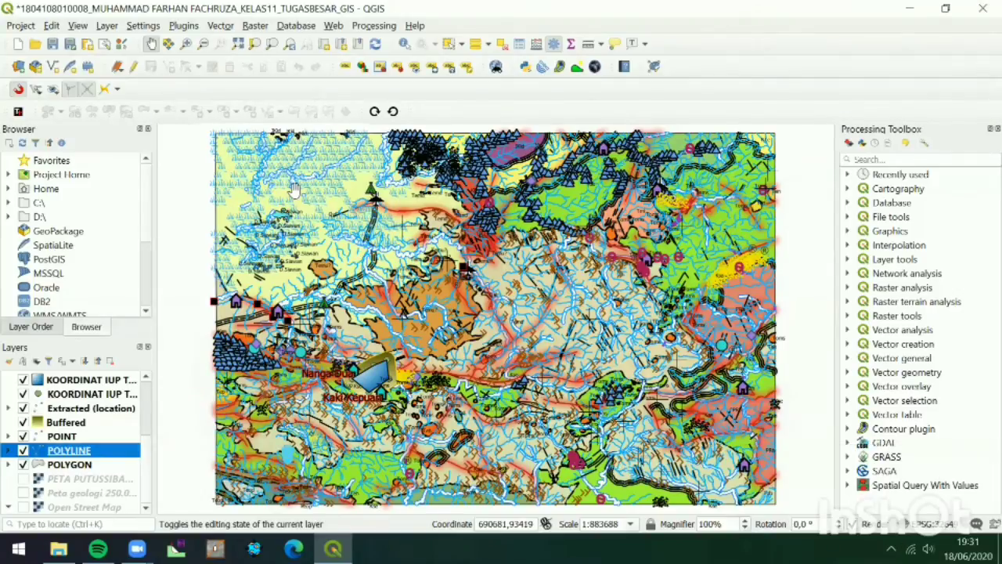
- Open the Topology Checker and bring up its topology rule settings
click(208, 27)
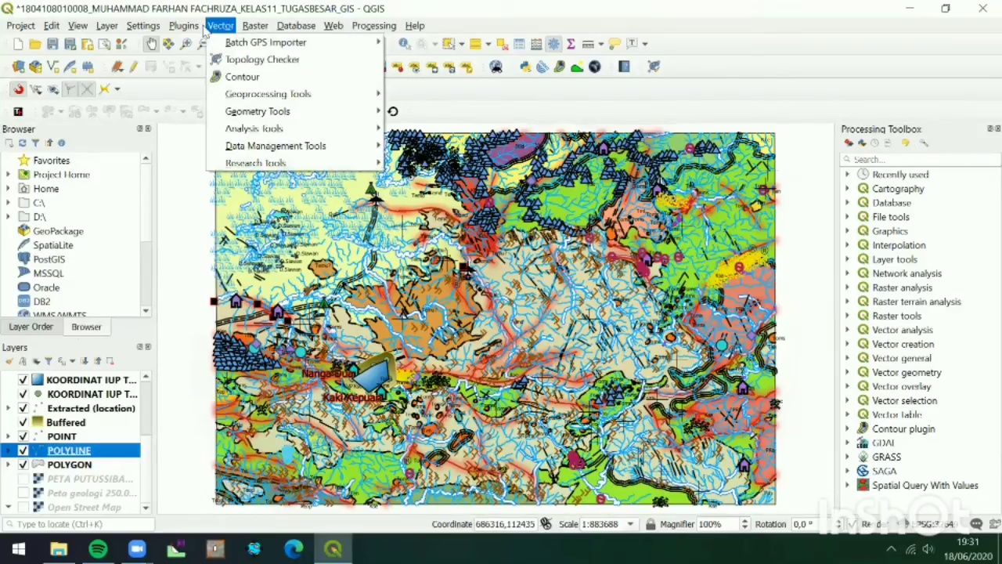
click(263, 60)
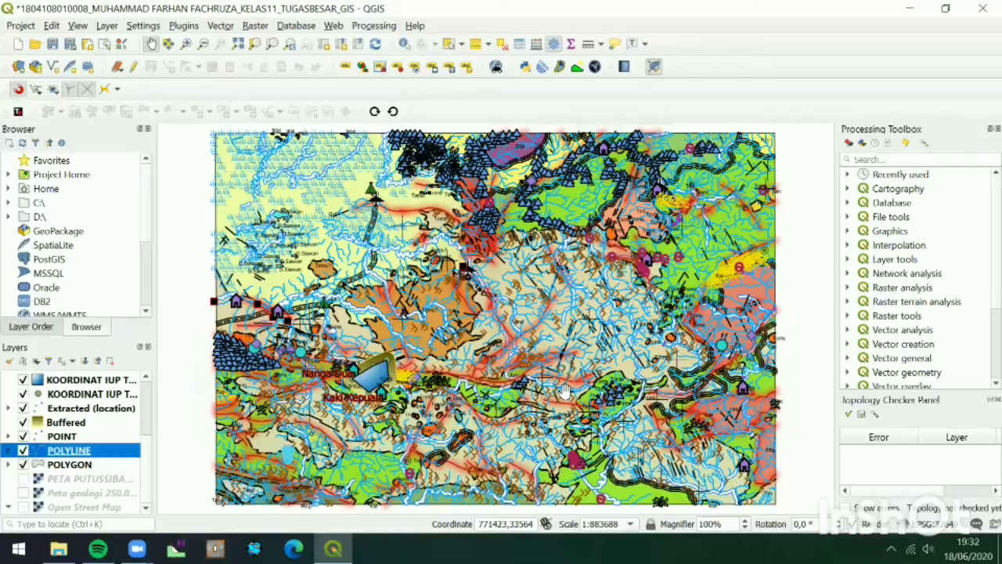
click(876, 415)
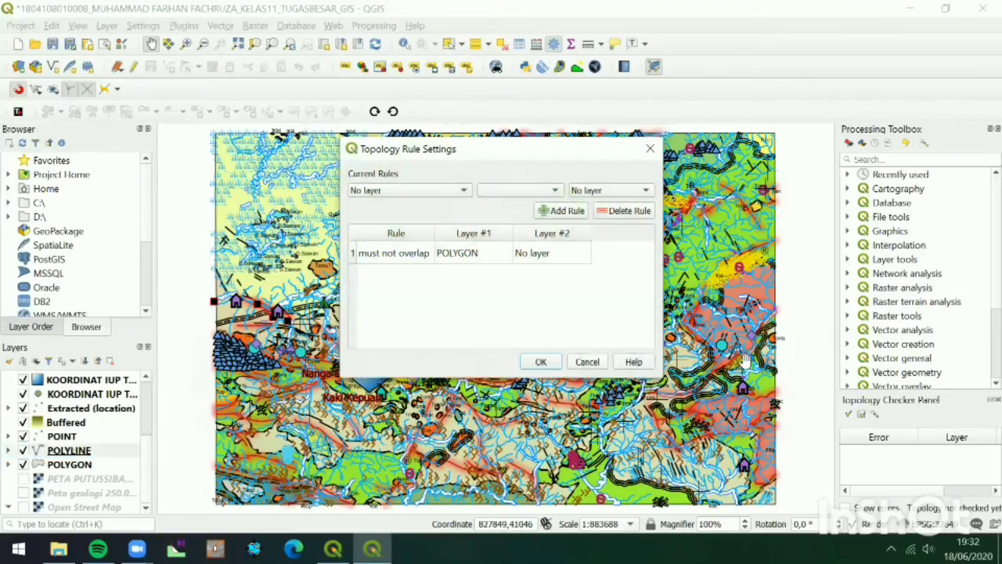
click(650, 148)
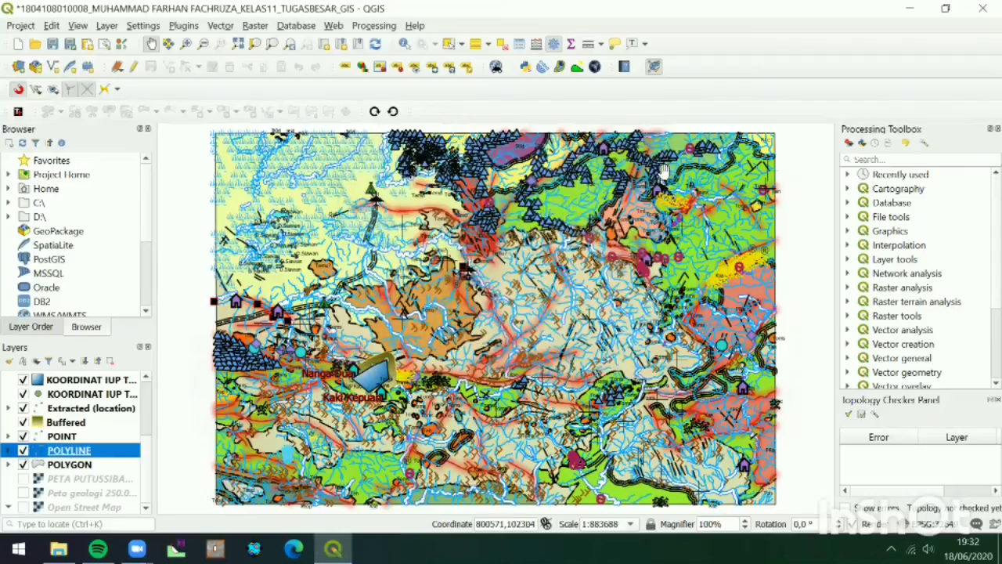
click(874, 416)
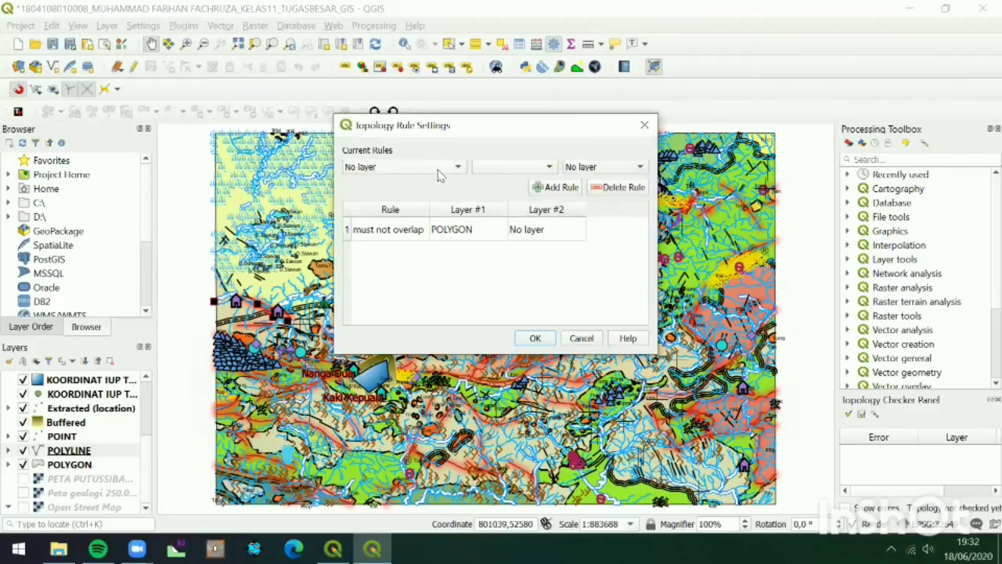
- Add a "must not overlap" topology rule for the POLIGON layer and delete the existing "must not overlap" rule for POLYGON
click(439, 172)
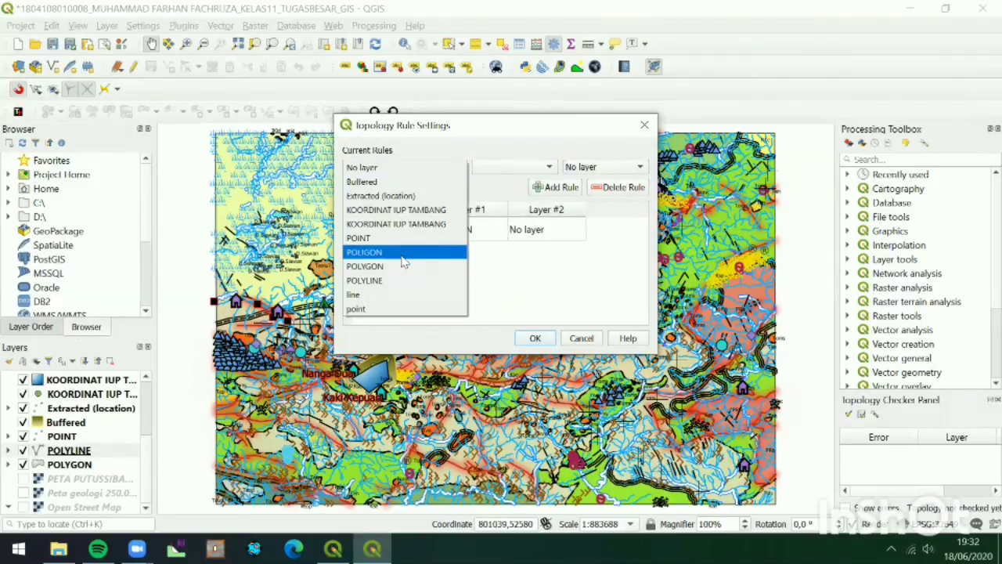
click(402, 252)
click(479, 167)
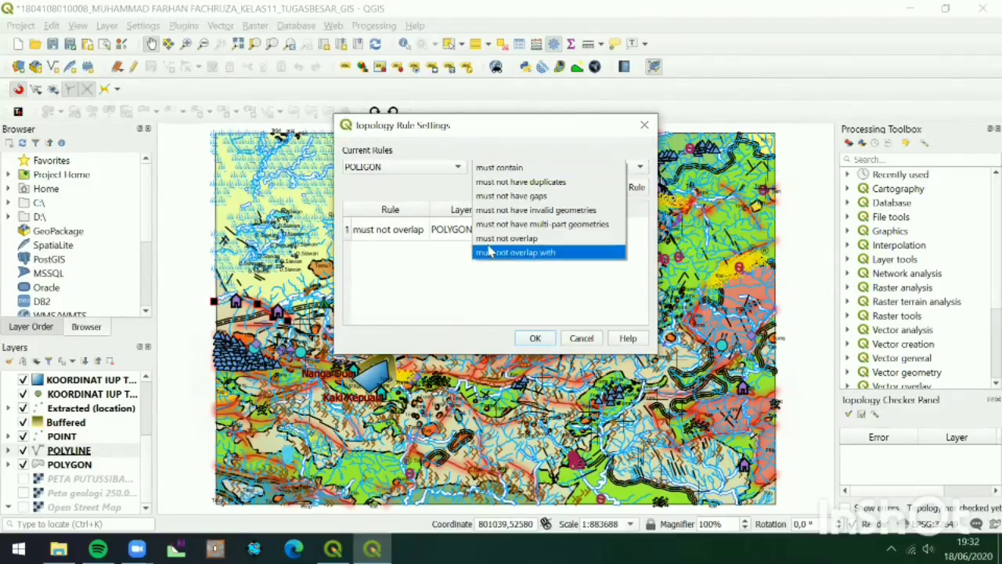
click(487, 241)
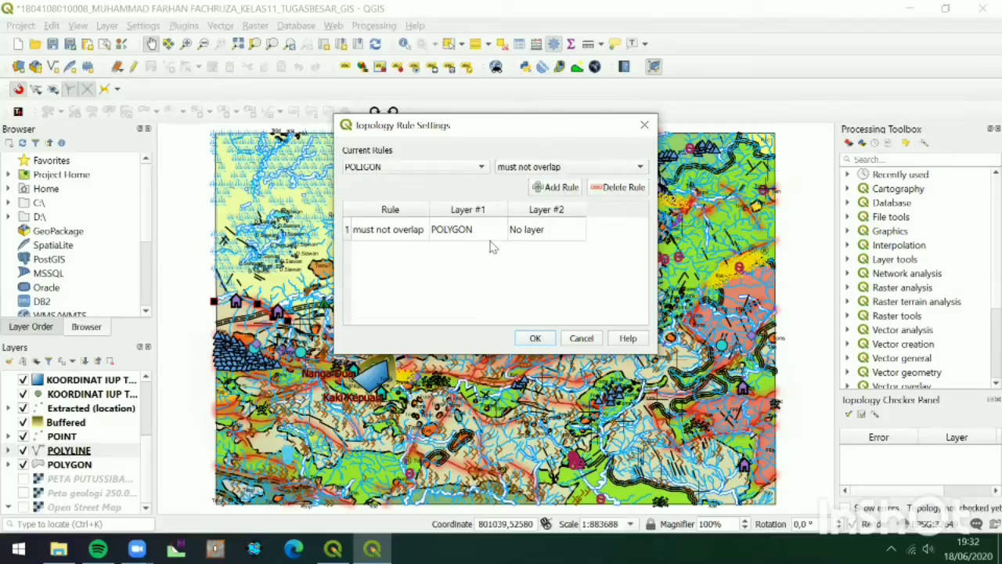
click(561, 189)
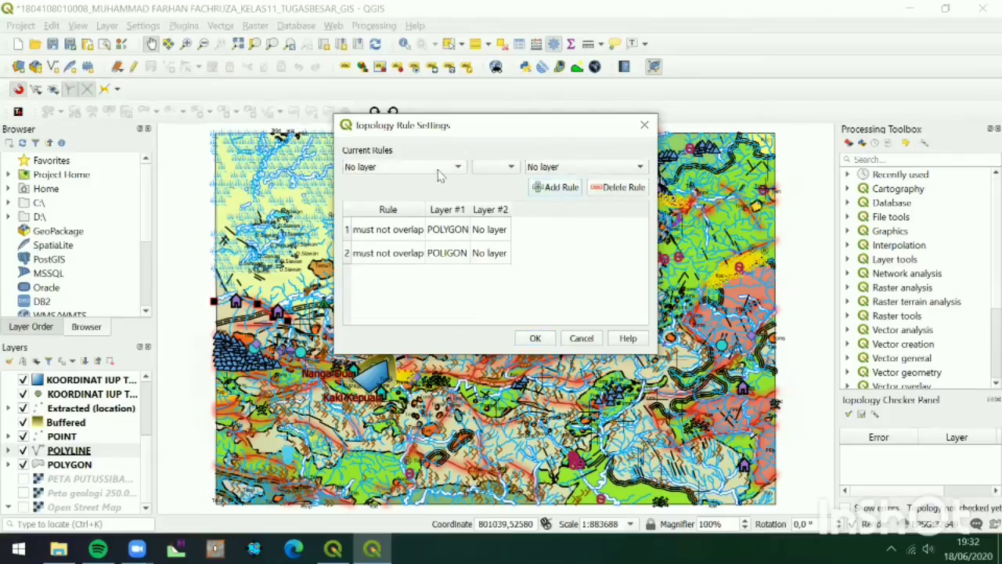
click(365, 233)
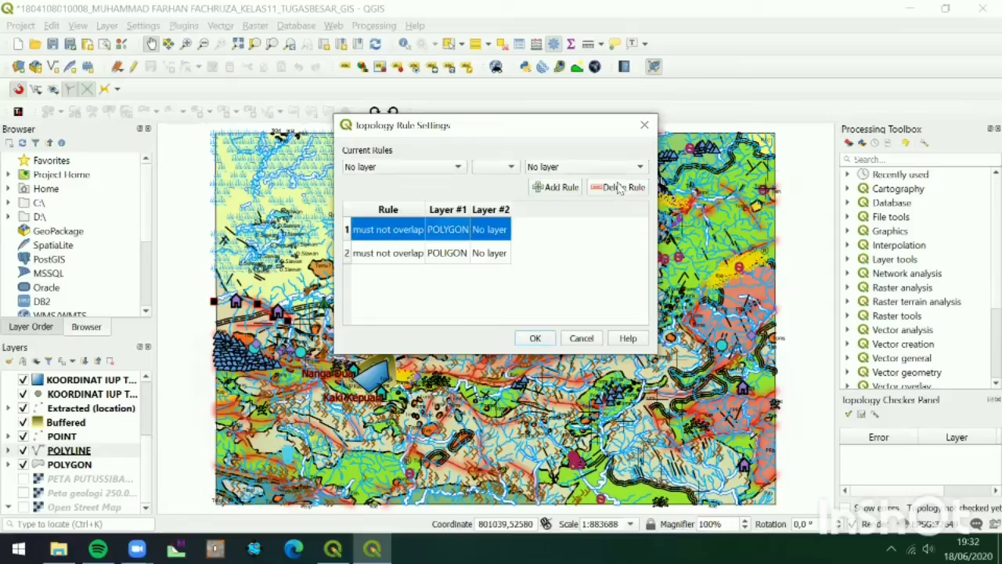
click(619, 188)
- Add a "must not have gaps" topology rule for the POLYGON layer and accept the rule settings
click(441, 170)
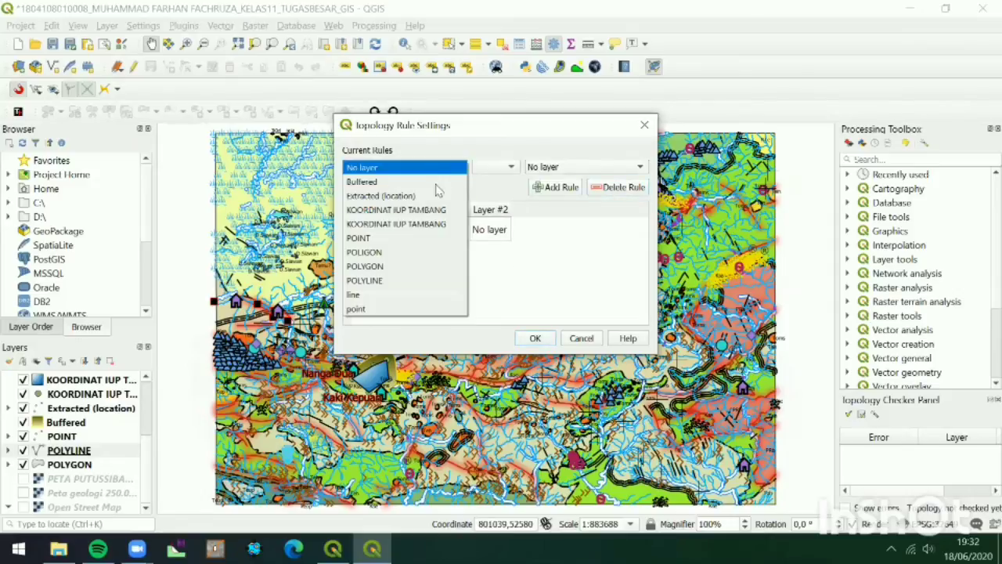
click(410, 264)
click(560, 167)
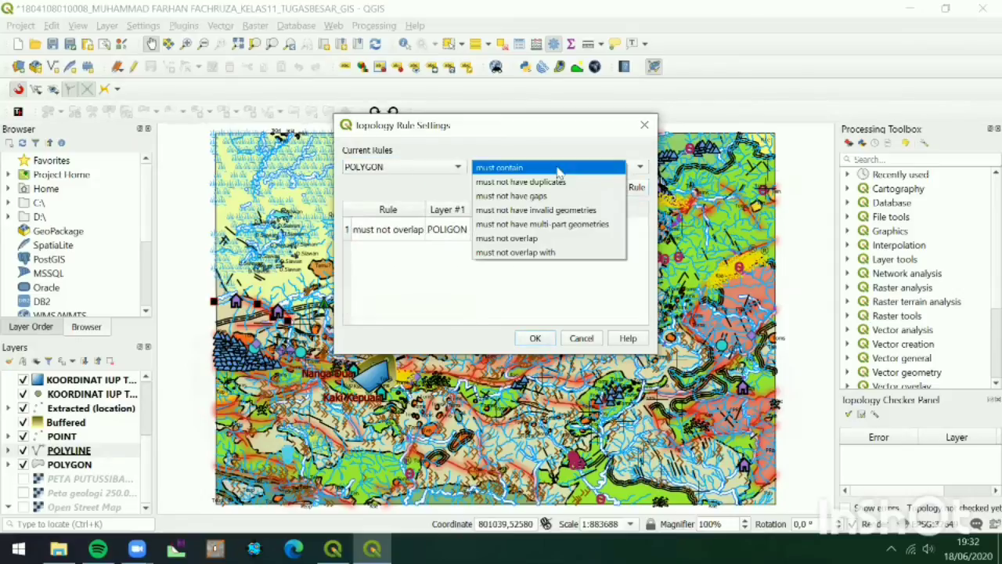
click(554, 196)
click(558, 187)
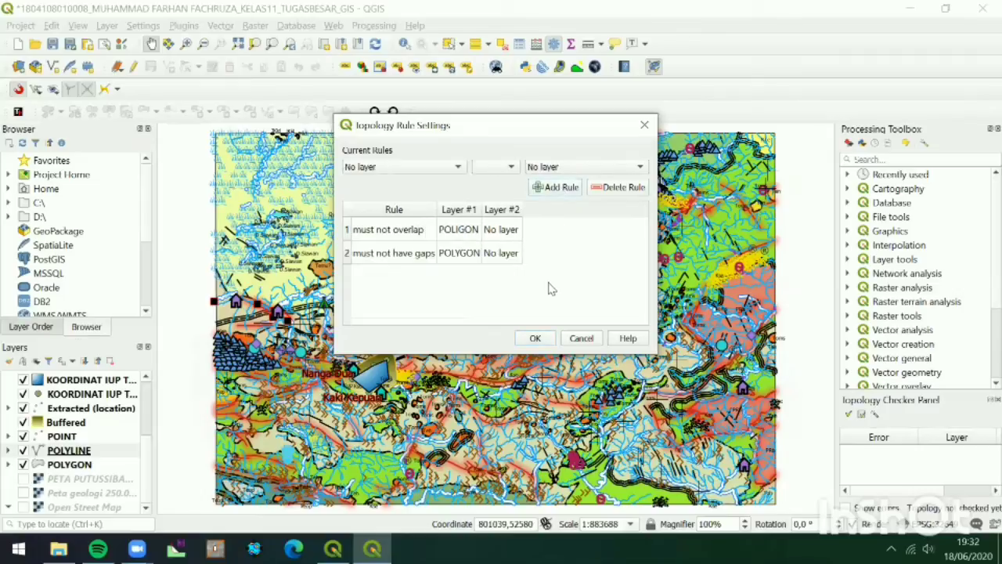
click(540, 338)
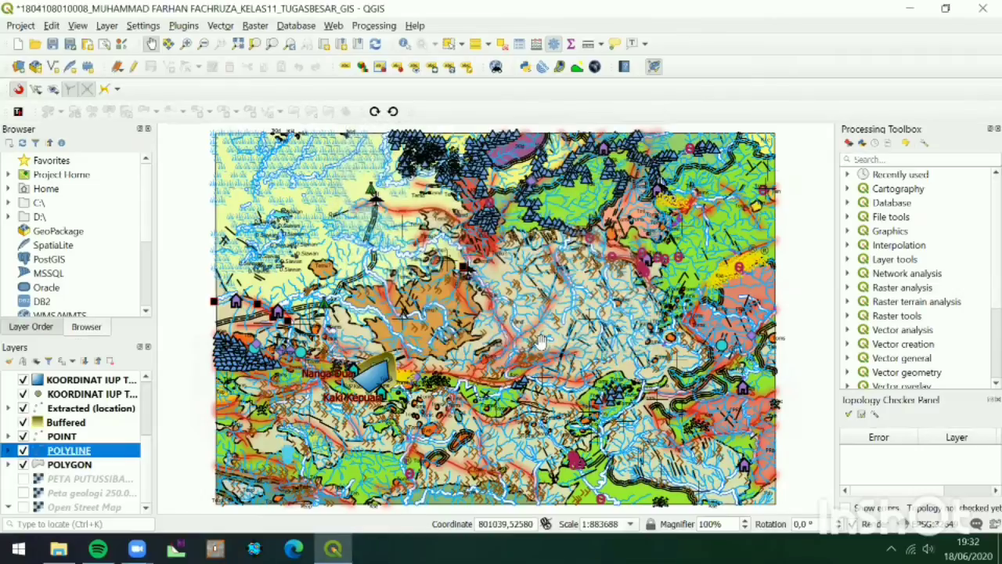
- Recheck the configured topology rules and validate all features against them
click(875, 415)
click(538, 337)
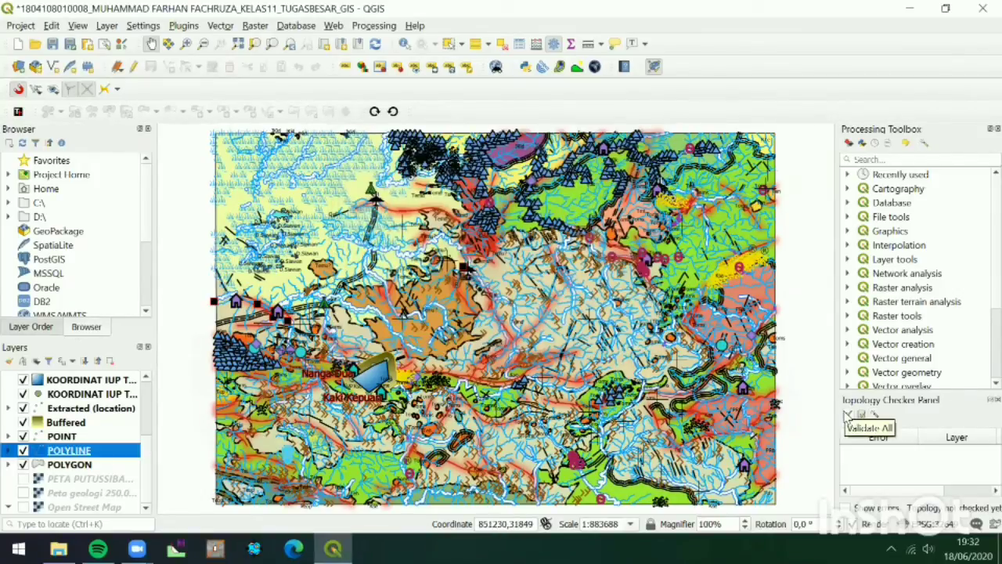
click(847, 415)
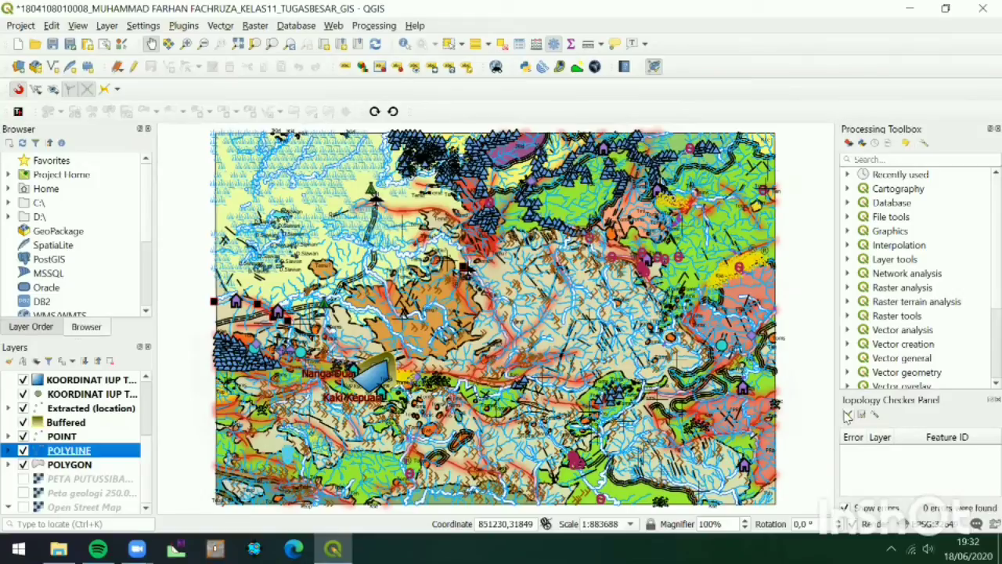